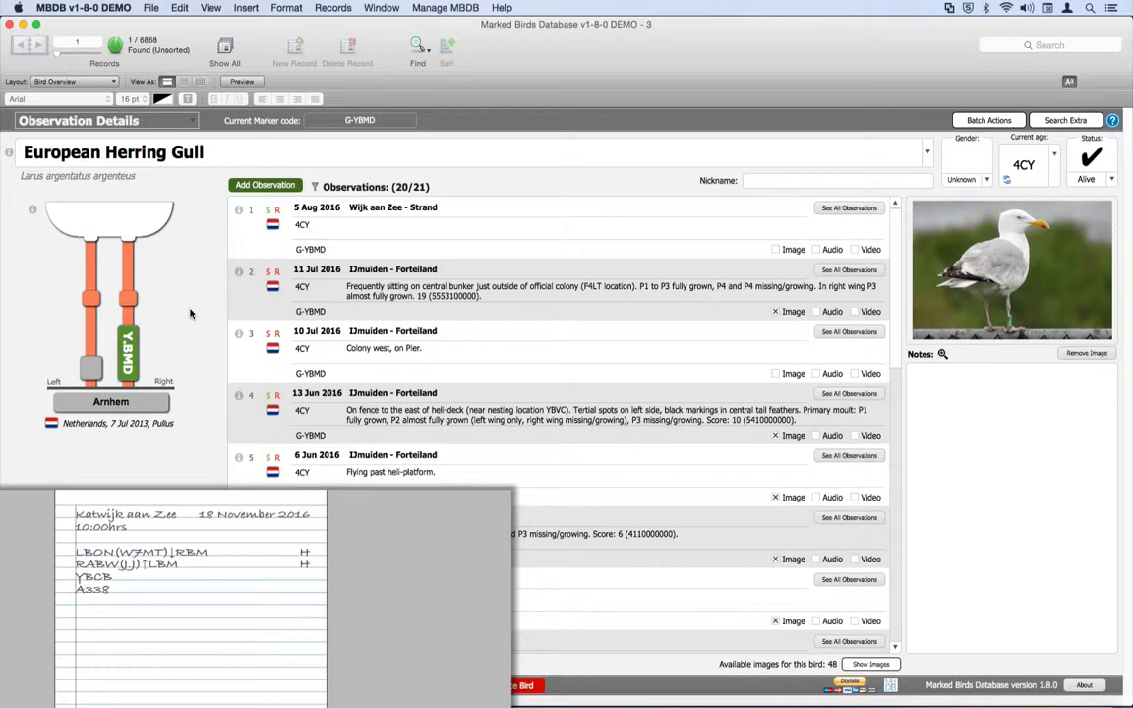
Find the bird with current marker code ybcb
{"action": "key", "text": "super+f"}
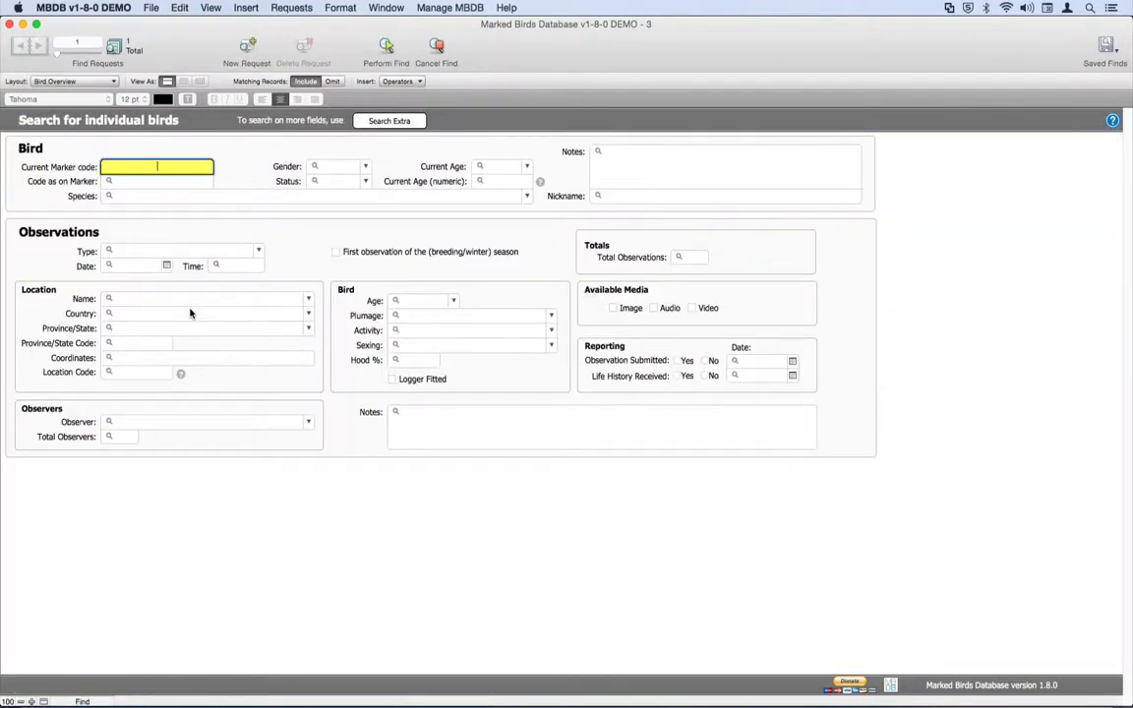
{"action": "type", "text": "ybcb"}
{"action": "key", "text": "Return"}
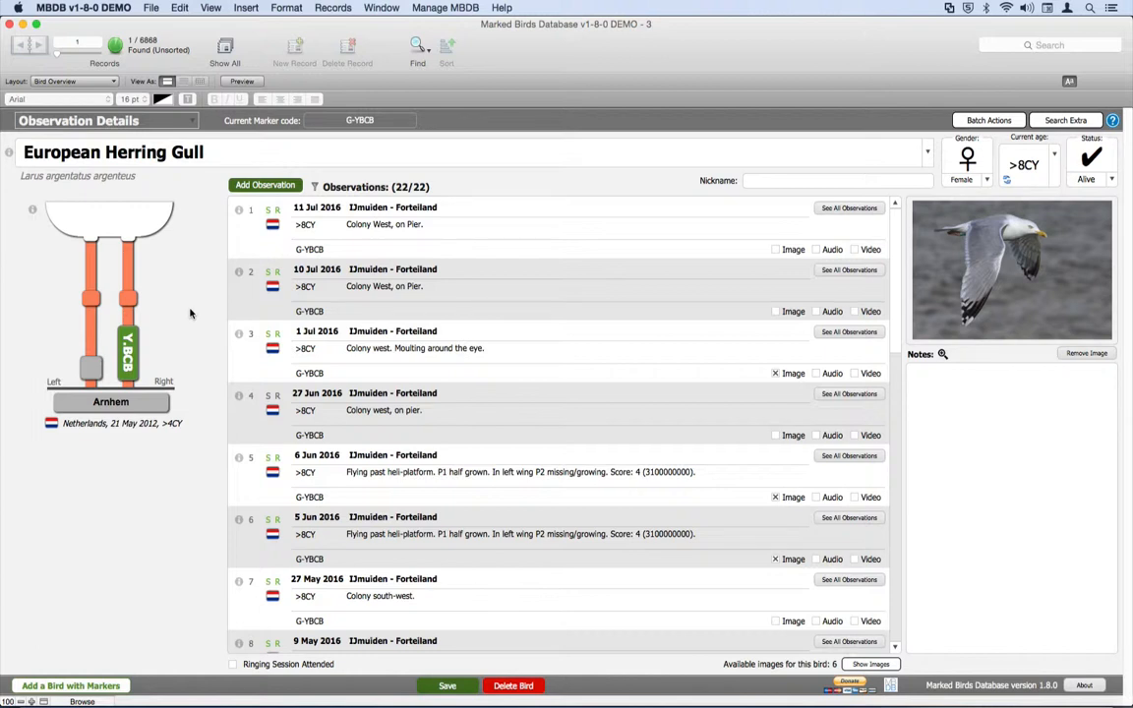
Add an observation for this bird dated 18-11 at time 10:00
{"action": "left_click", "coordinate": [240, 185]}
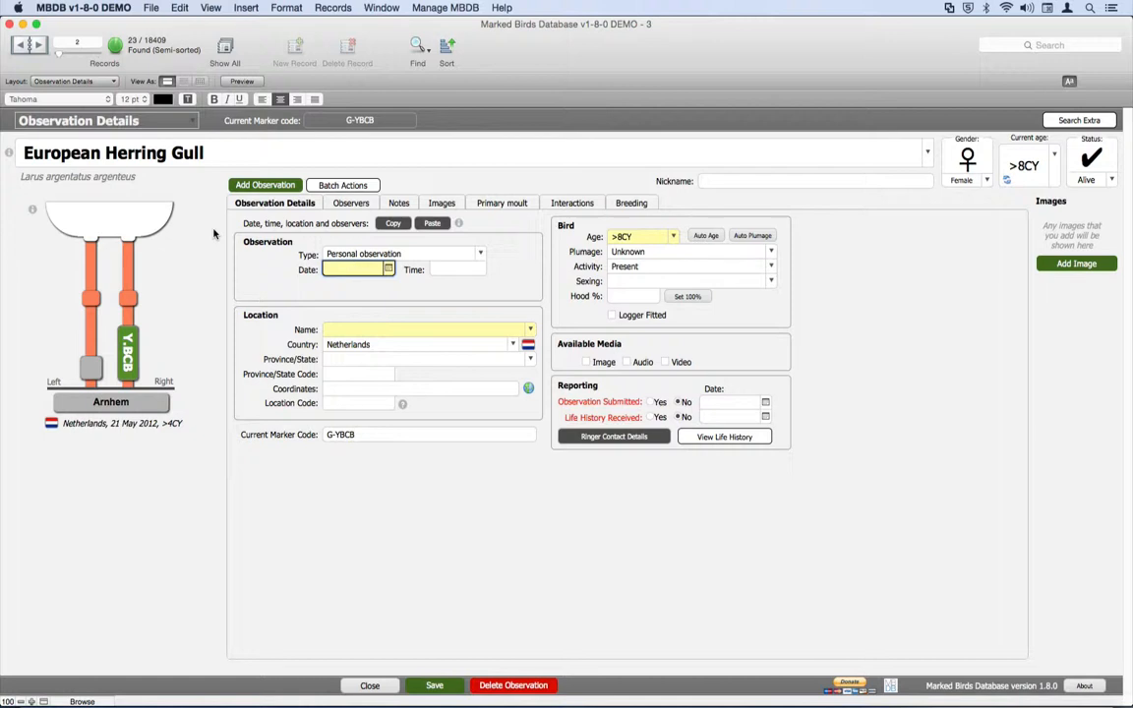
{"action": "type", "text": "18-11"}
{"action": "key", "text": "Tab"}
{"action": "type", "text": "10:00"}
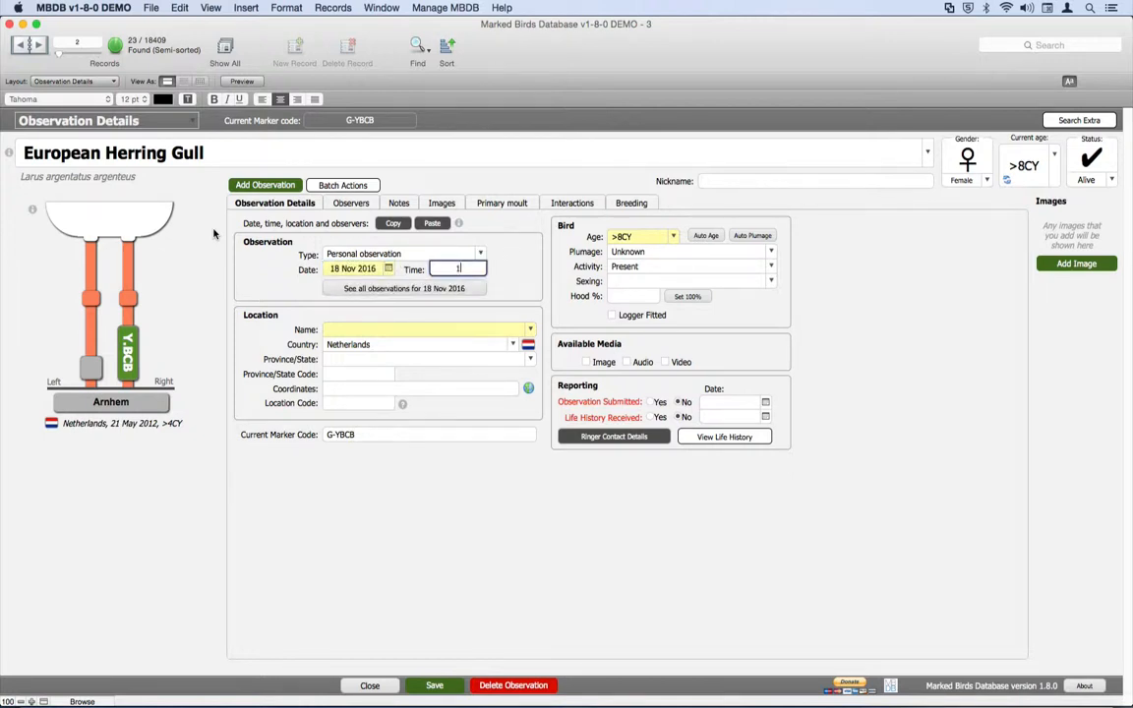
{"action": "key", "text": "Tab"}
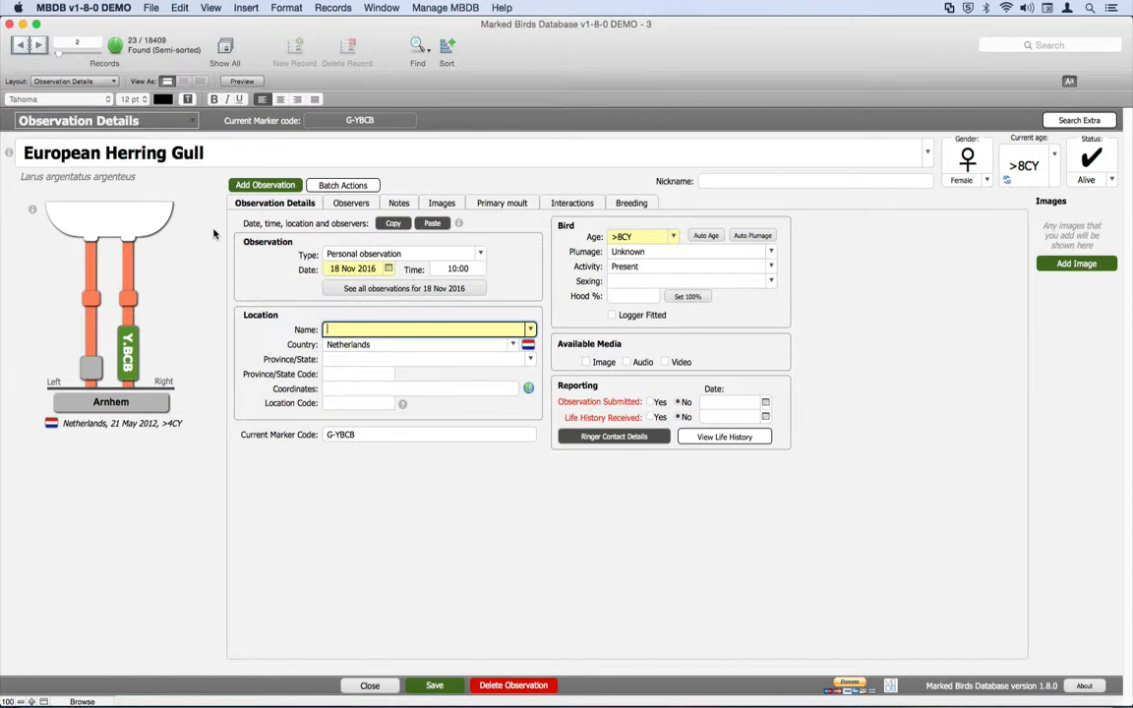
Set the observation's location to Katwijk aan Zee - Binnenwatering, and copy its date, time, location and observers before closing it
{"action": "type", "text": "ka"}
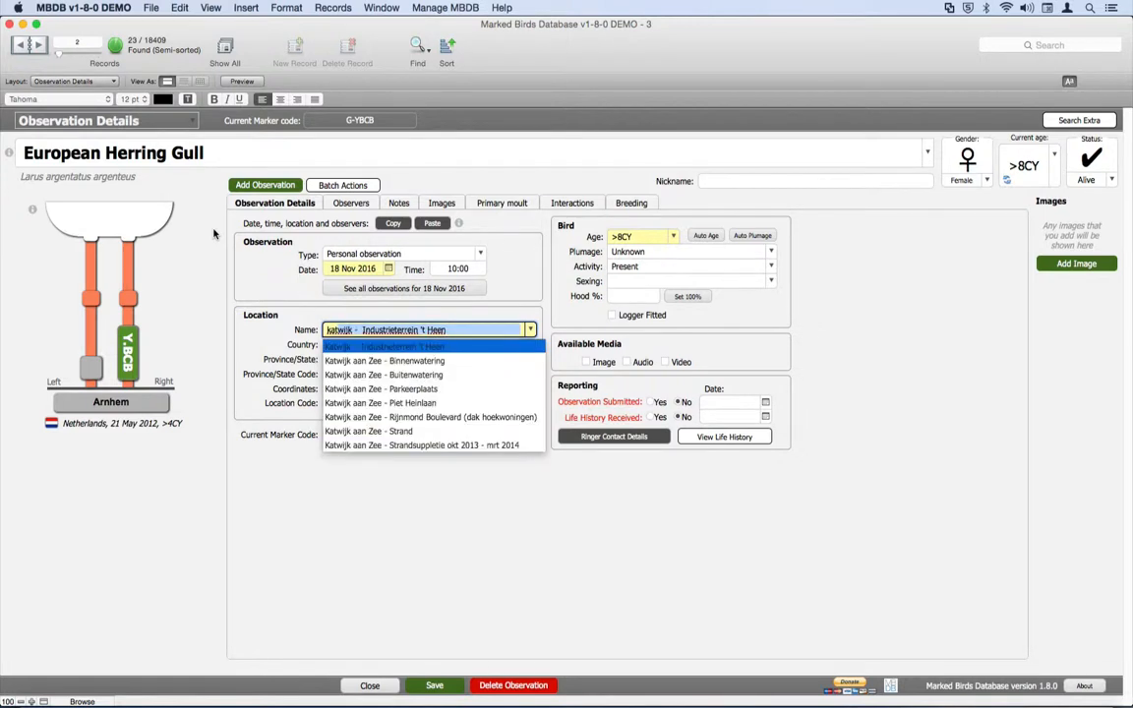
{"action": "left_click", "coordinate": [320, 362]}
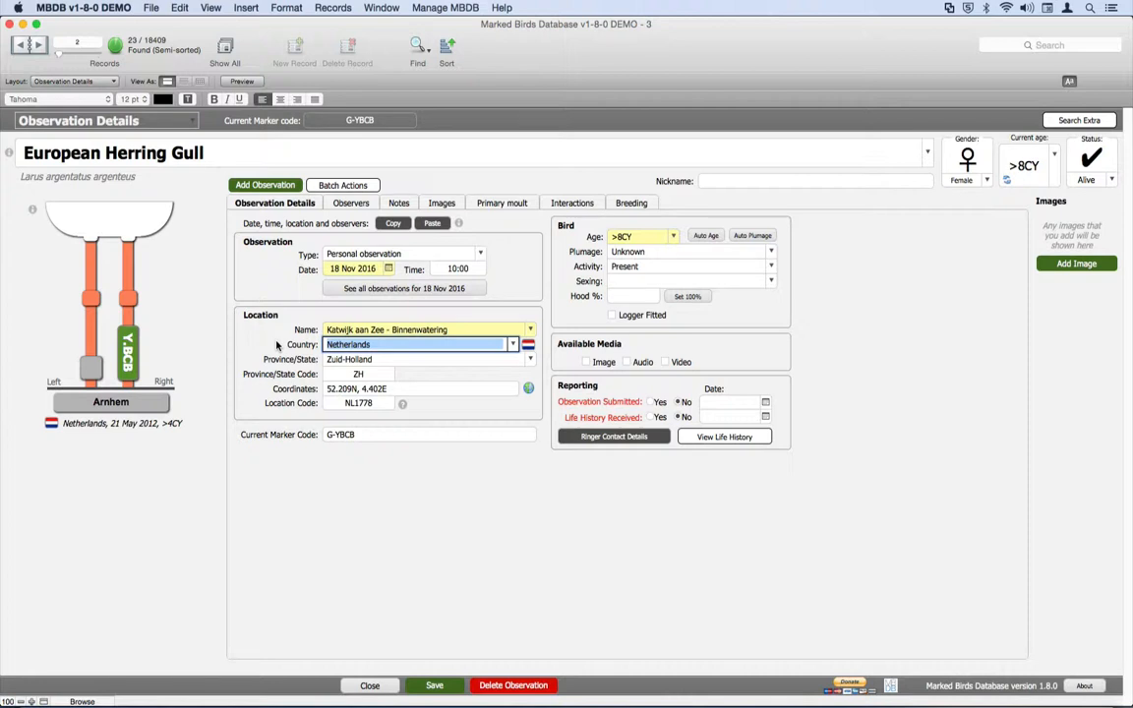
{"action": "left_click", "coordinate": [368, 608]}
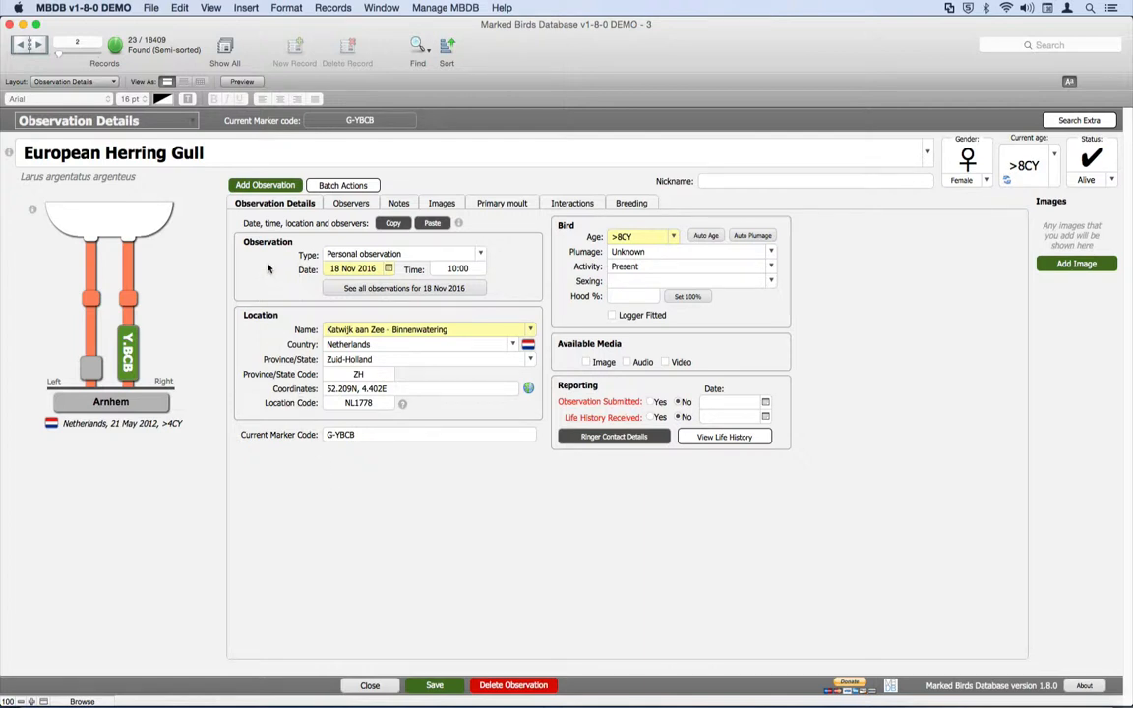
{"action": "left_click", "coordinate": [384, 227]}
{"action": "left_click", "coordinate": [355, 685]}
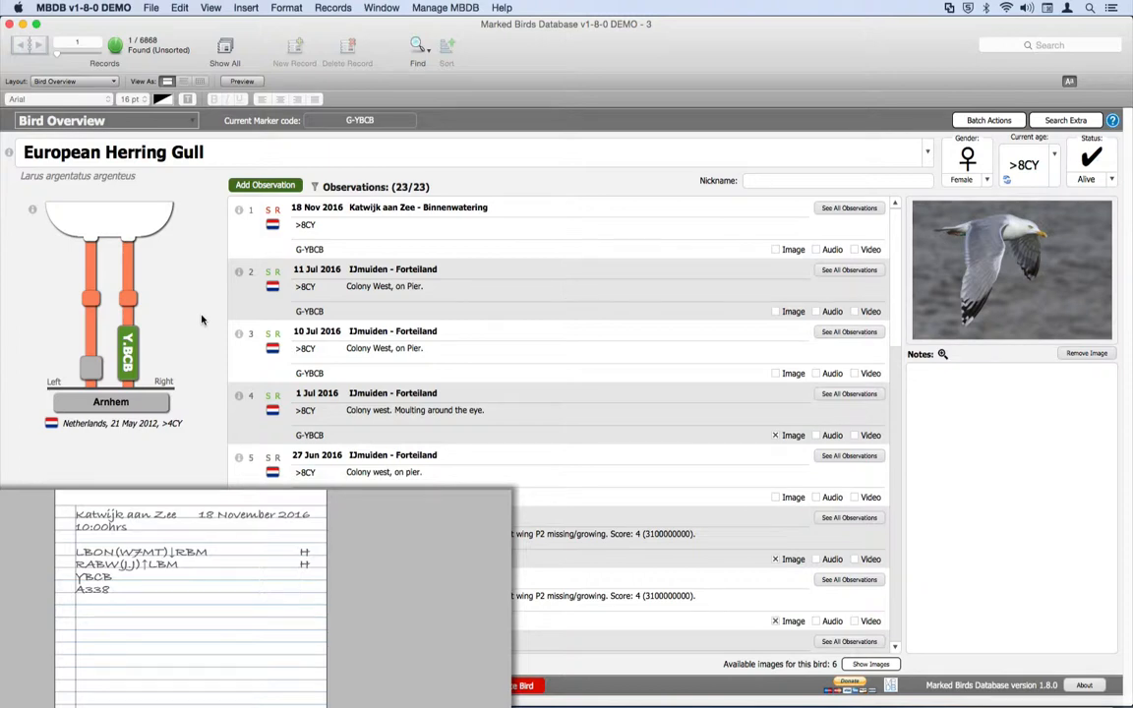
Find the bird with current marker code a338
{"action": "key", "text": "super+f"}
{"action": "type", "text": "a338"}
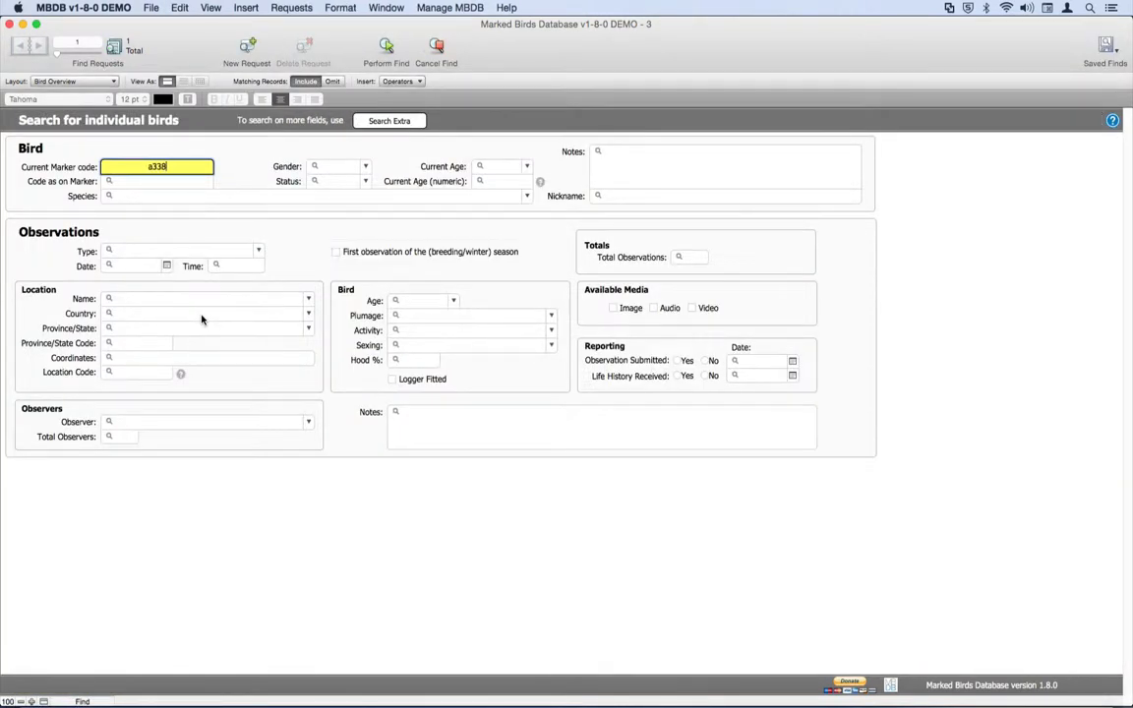
{"action": "key", "text": "Return"}
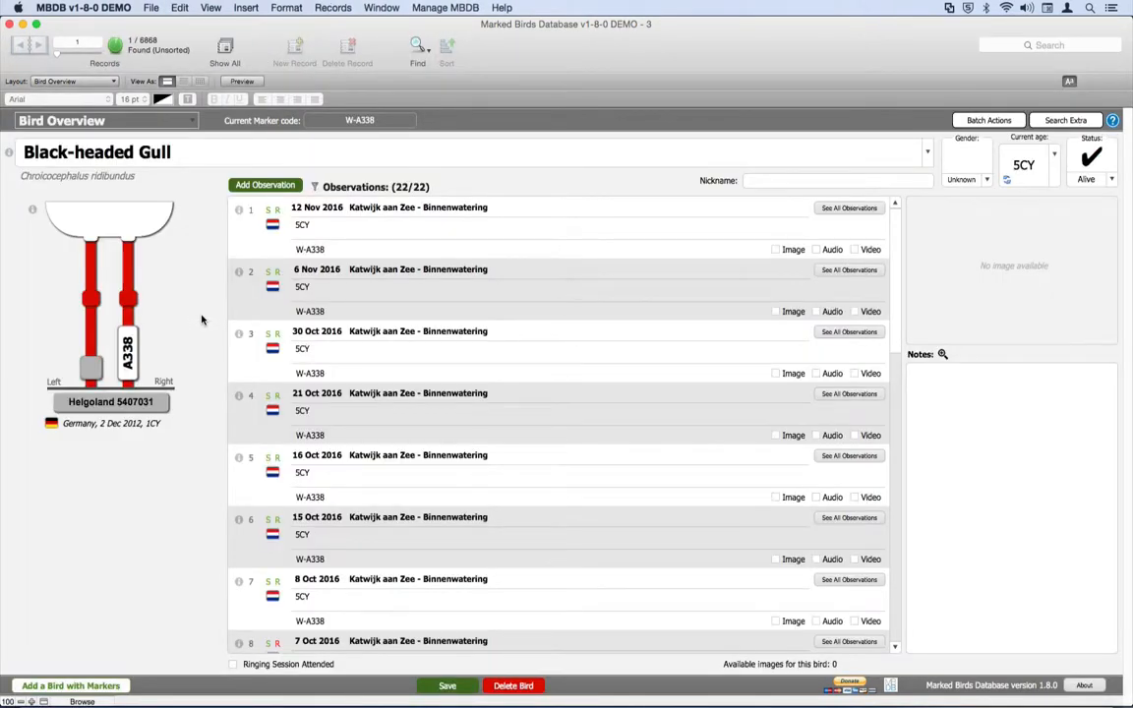
Add an observation for the Black-headed Gull using the copied date, time, location and observers, and save it
{"action": "left_click", "coordinate": [244, 186]}
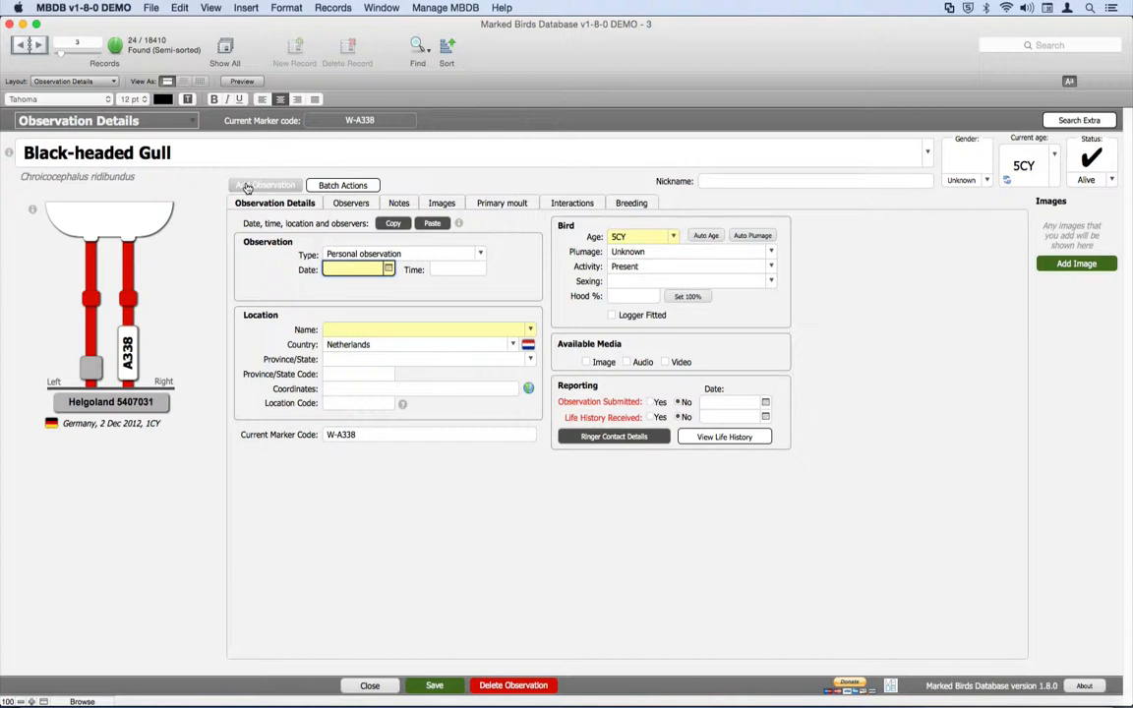
{"action": "left_click", "coordinate": [426, 224]}
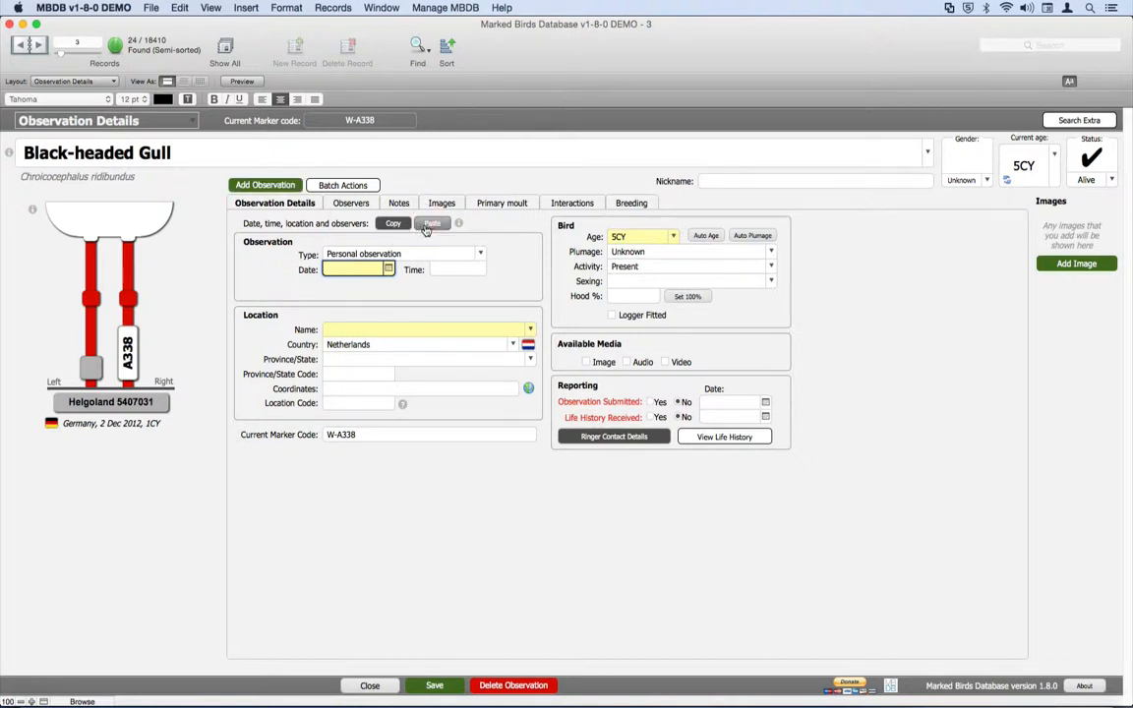
{"action": "left_click", "coordinate": [425, 684]}
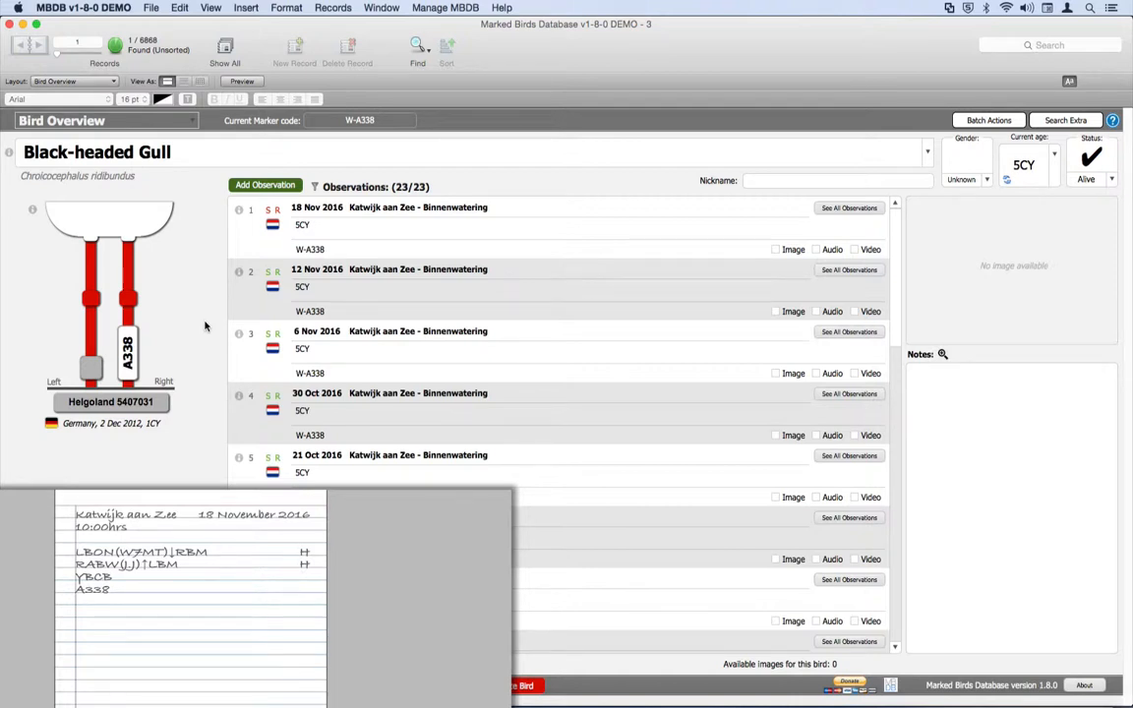
Search for a bird with current marker code w7mt and return to the search criteria
{"action": "key", "text": "super+f"}
{"action": "type", "text": "w"}
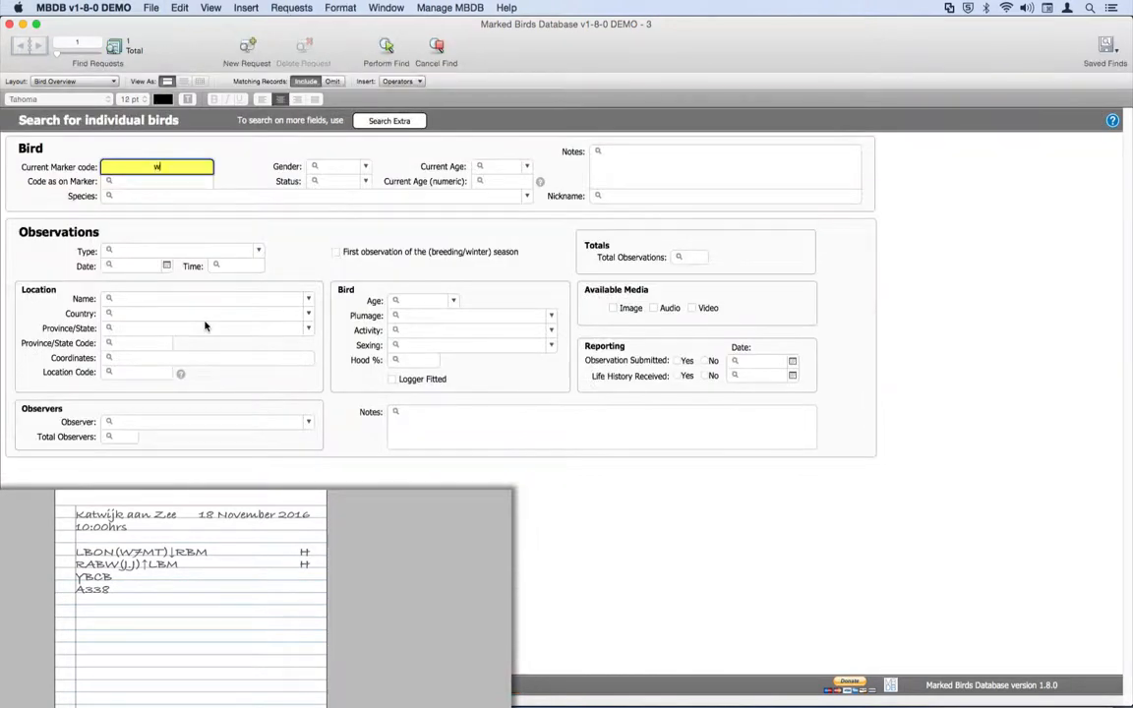
{"action": "type", "text": "7mt"}
{"action": "key", "text": "Return"}
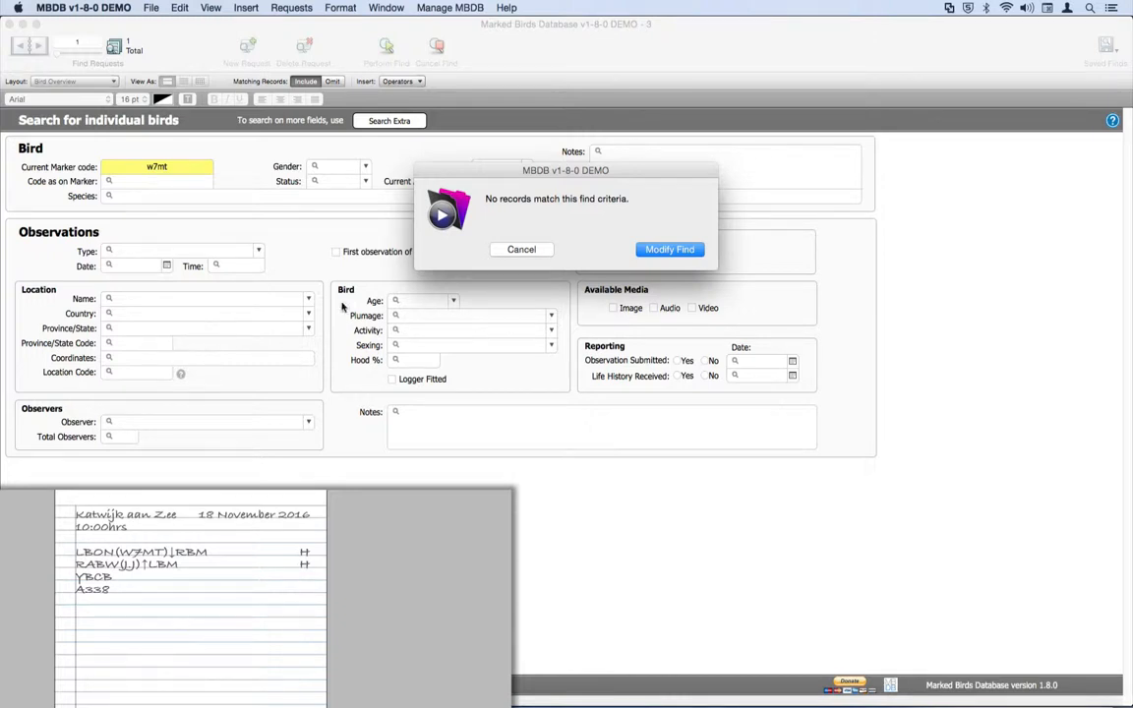
{"action": "left_click", "coordinate": [646, 250]}
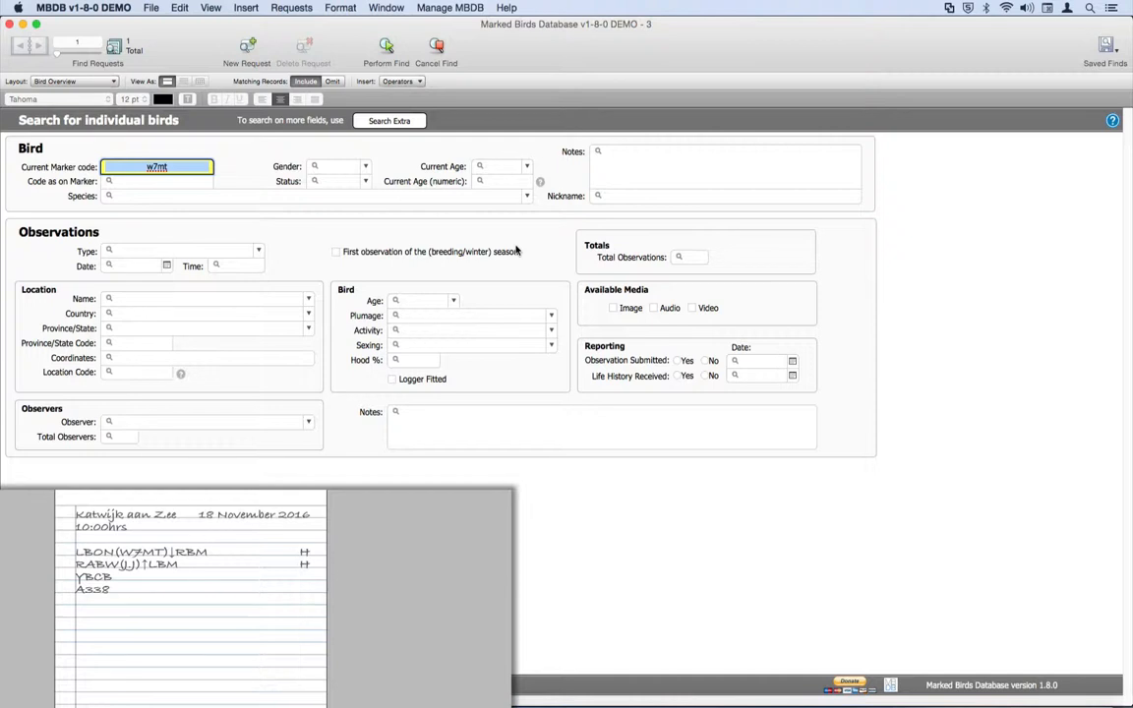
Search for a bird with current marker code b-jj and leave the search
{"action": "type", "text": "b-jj"}
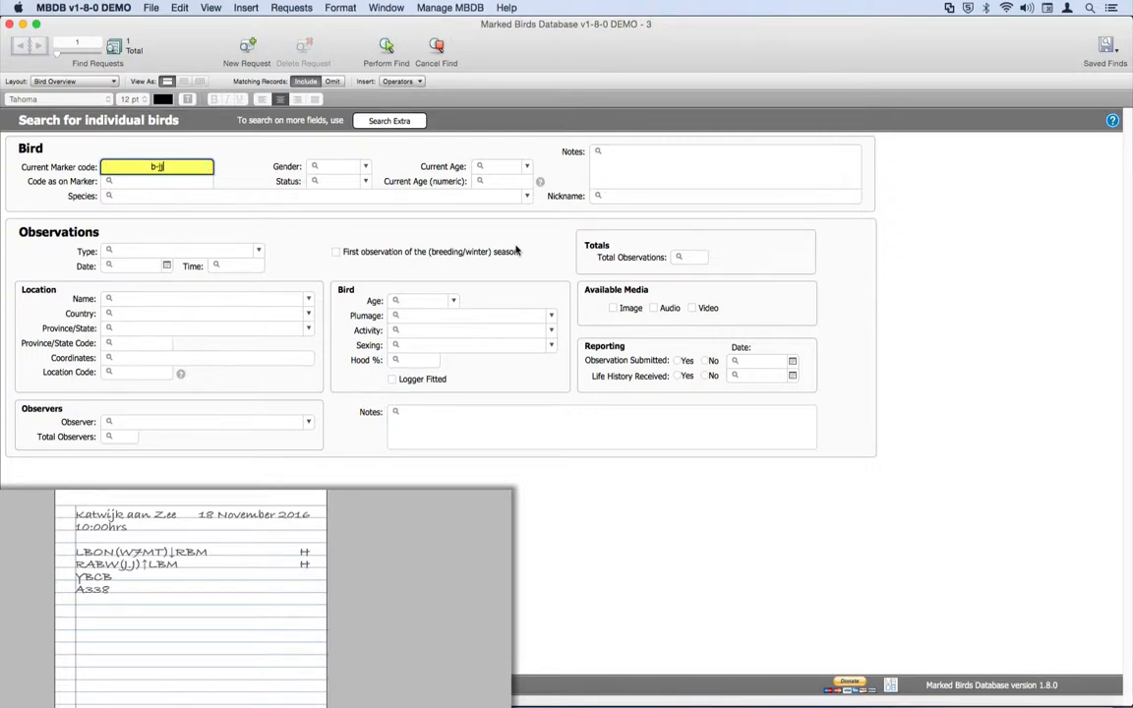
{"action": "key", "text": "Return"}
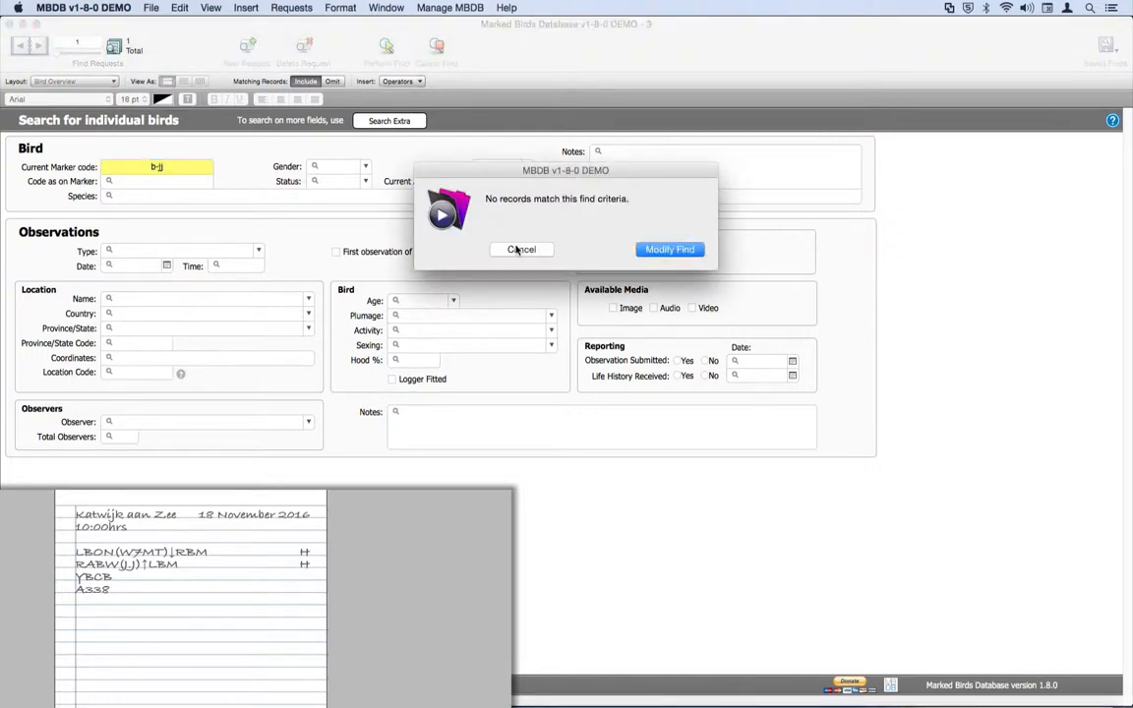
{"action": "left_click", "coordinate": [517, 250]}
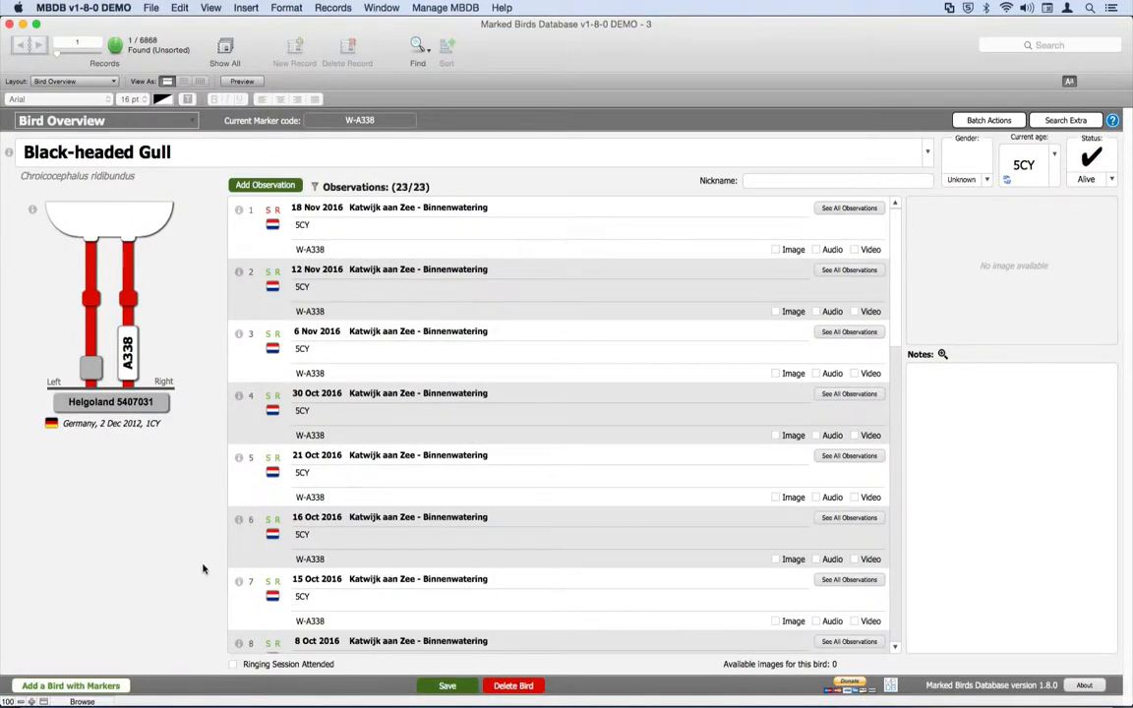
Start adding a new bird with the medium-size color rings form and set its species to Herring Gull
{"action": "left_click", "coordinate": [71, 686]}
{"action": "left_click", "coordinate": [184, 201]}
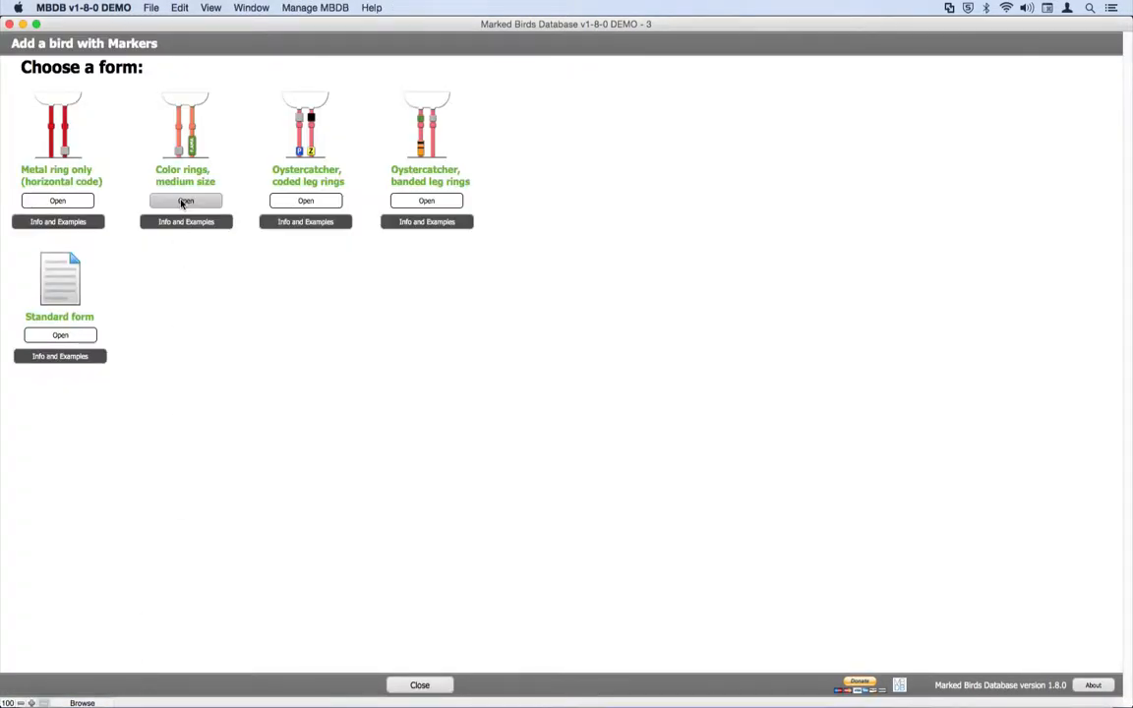
{"action": "type", "text": "Herring Gull"}
{"action": "key", "text": "Tab"}
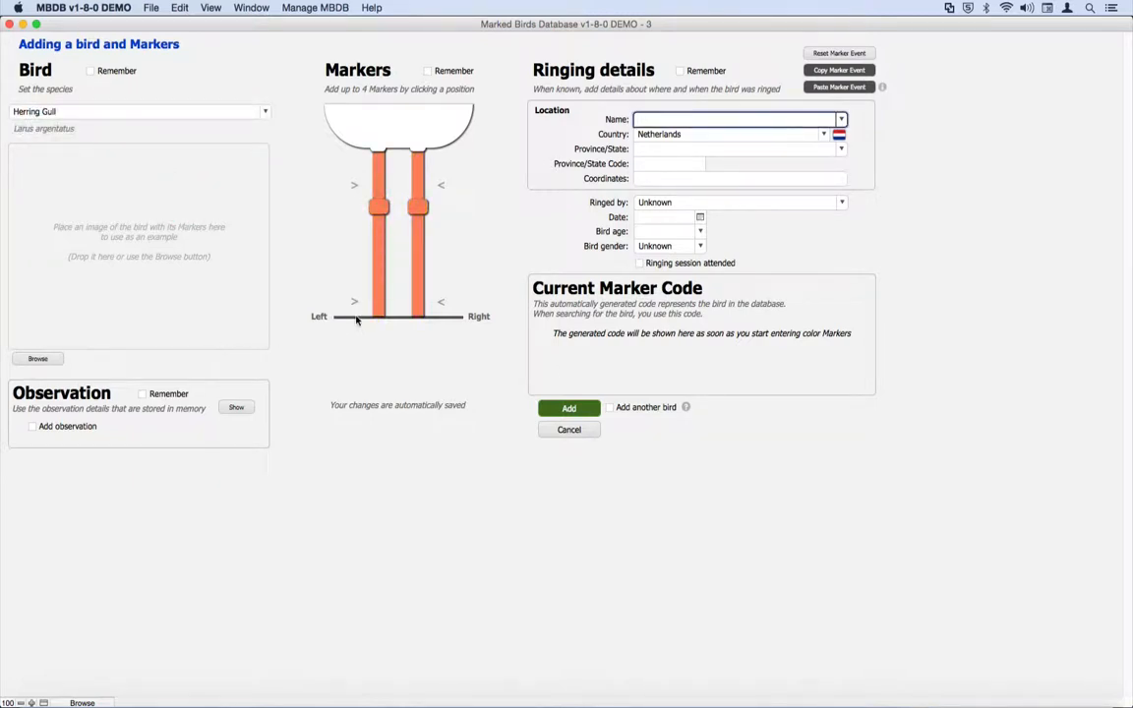
Add a coded color ring to the lower left leg with code W7MT, color Orange and reading direction Down
{"action": "left_click", "coordinate": [334, 265]}
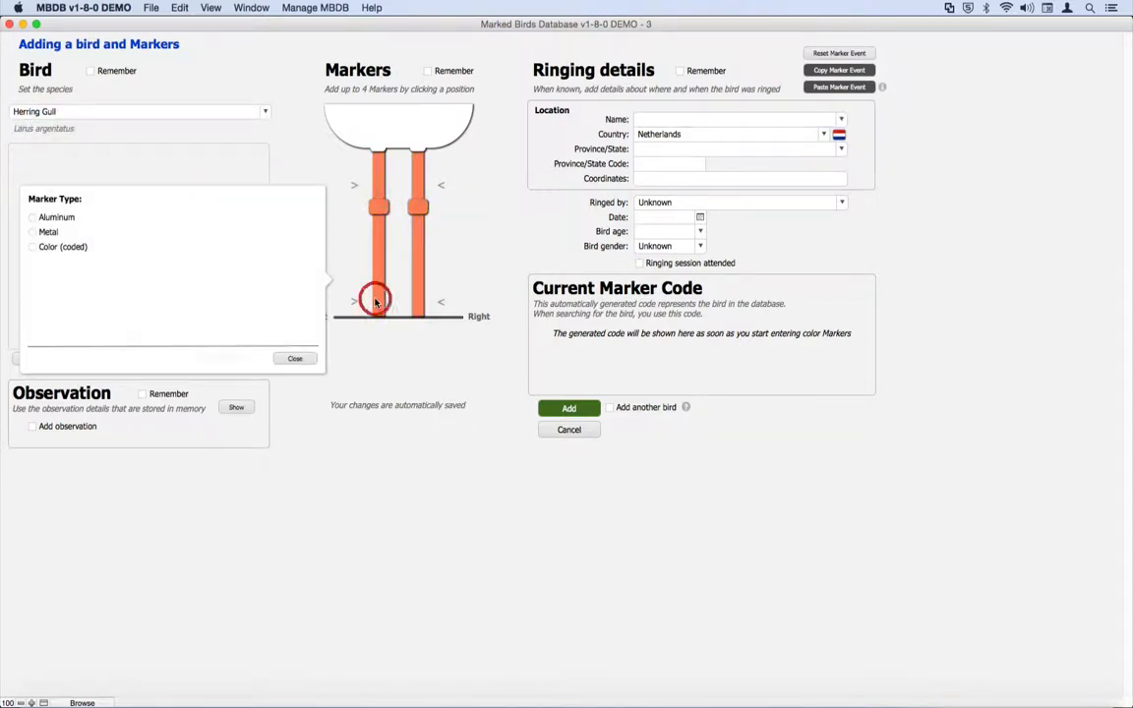
{"action": "left_click", "coordinate": [33, 247]}
{"action": "type", "text": "W7MT"}
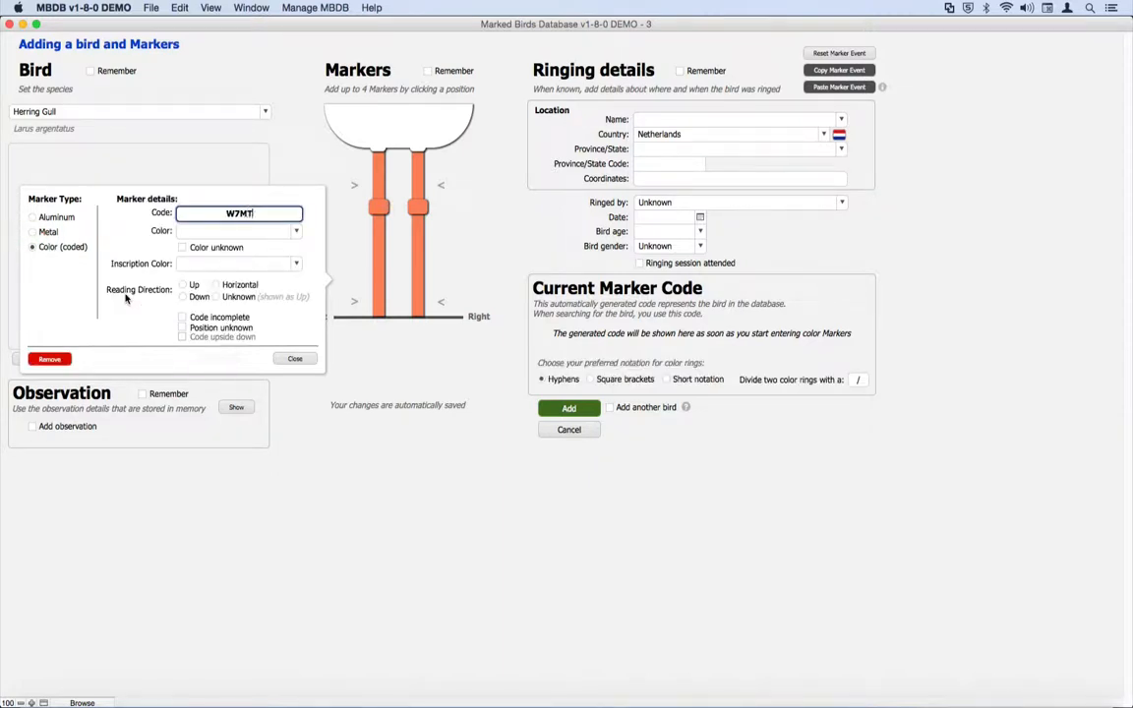
{"action": "key", "text": "Tab"}
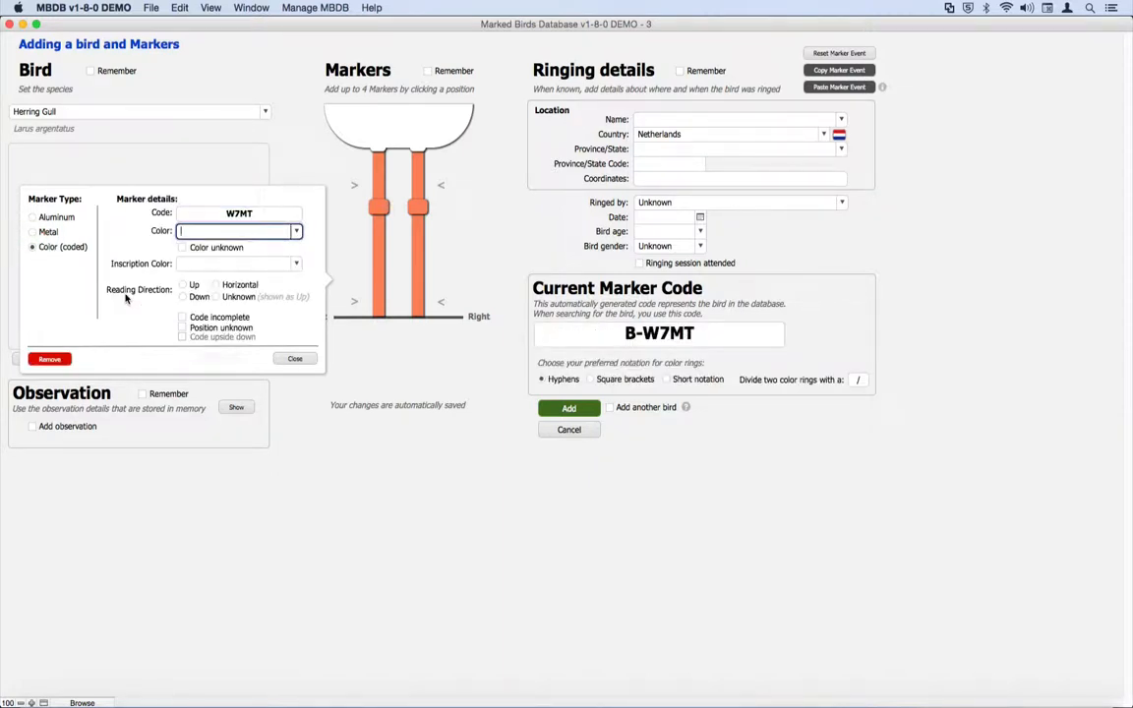
{"action": "type", "text": "orange"}
{"action": "key", "text": "Tab"}
{"action": "key", "text": "Tab"}
{"action": "key", "text": "Tab"}
{"action": "key", "text": "Tab"}
{"action": "key", "text": "Tab"}
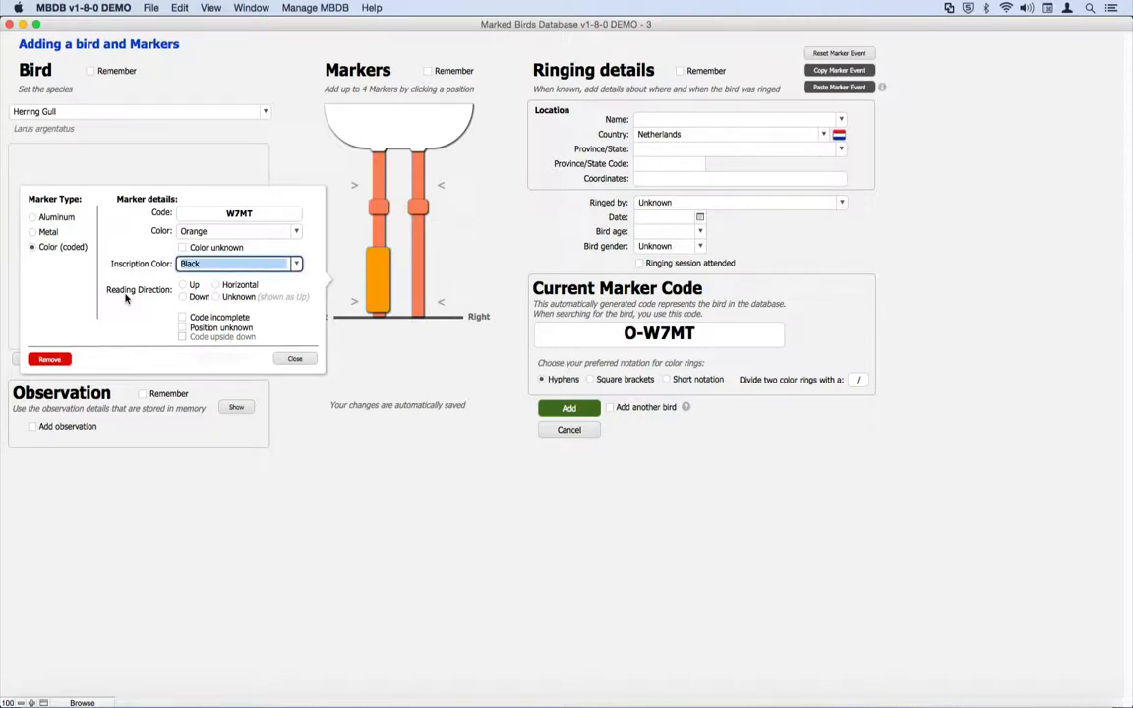
{"action": "key", "text": "space"}
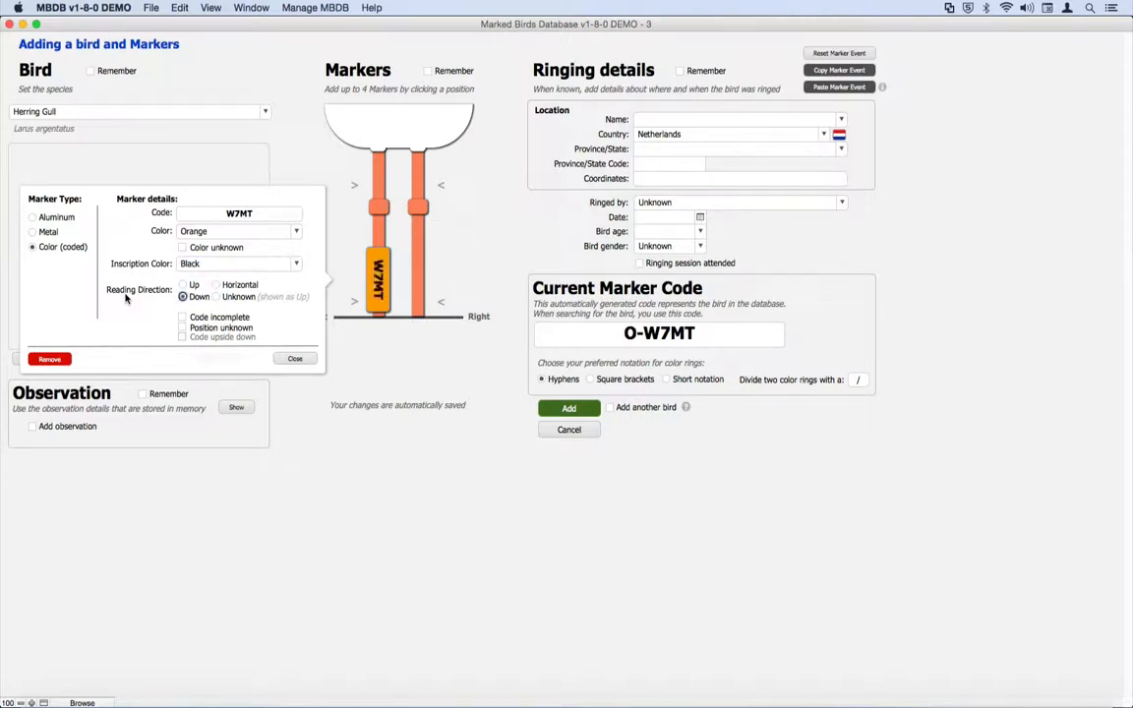
{"action": "left_click", "coordinate": [294, 358]}
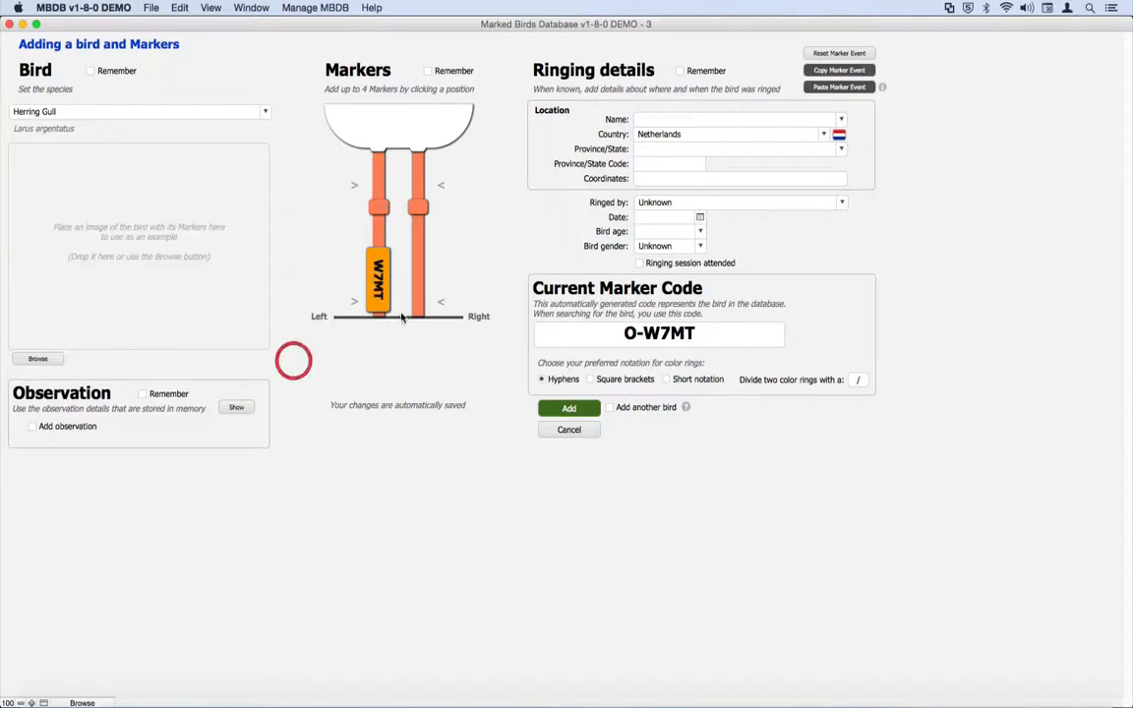
Add a metal ring to the lower right leg with station London
{"action": "left_click", "coordinate": [418, 306]}
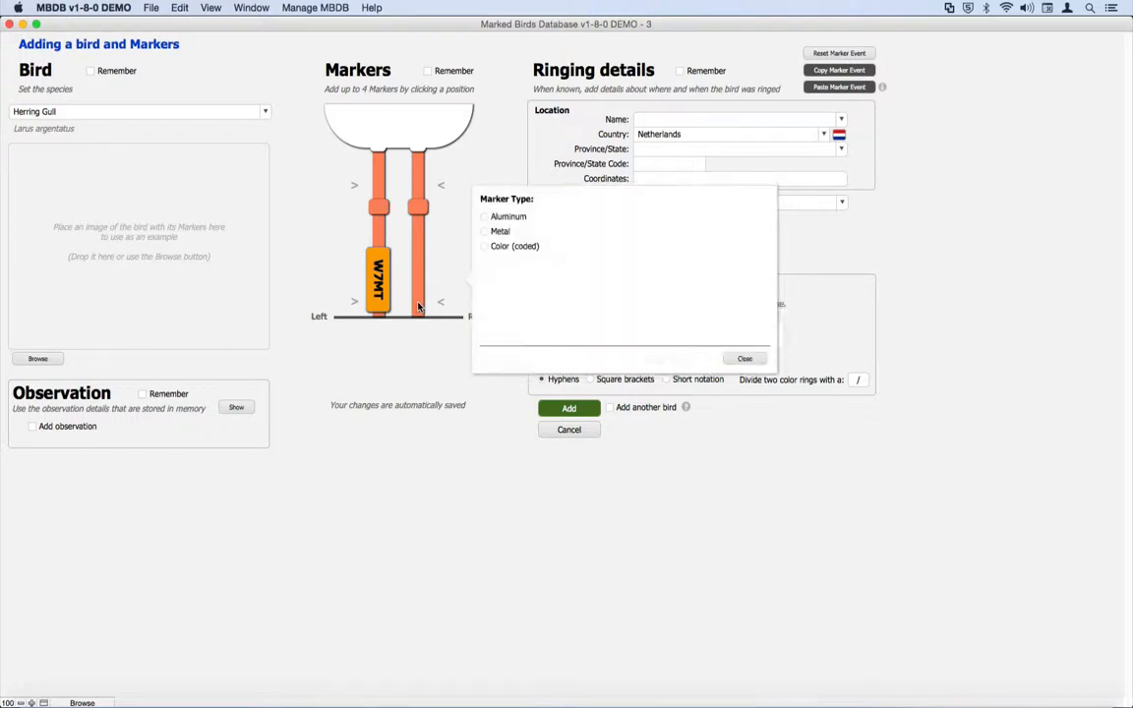
{"action": "left_click", "coordinate": [484, 231]}
{"action": "key", "text": "Tab"}
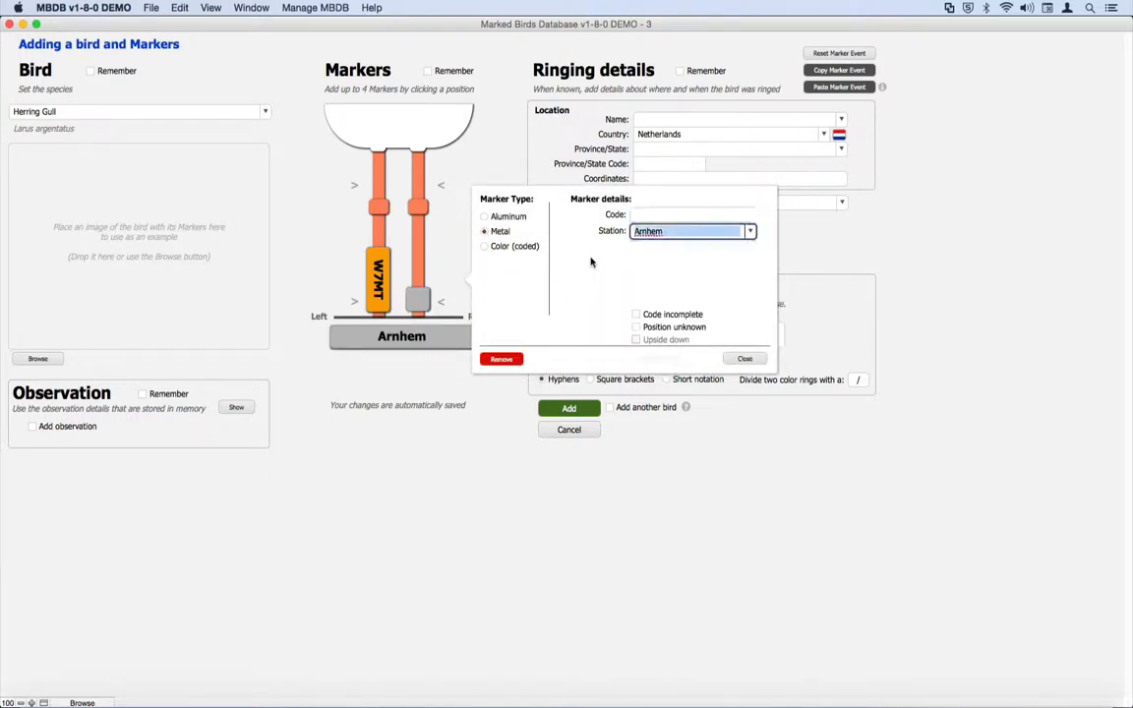
{"action": "type", "text": "london"}
{"action": "key", "text": "Tab"}
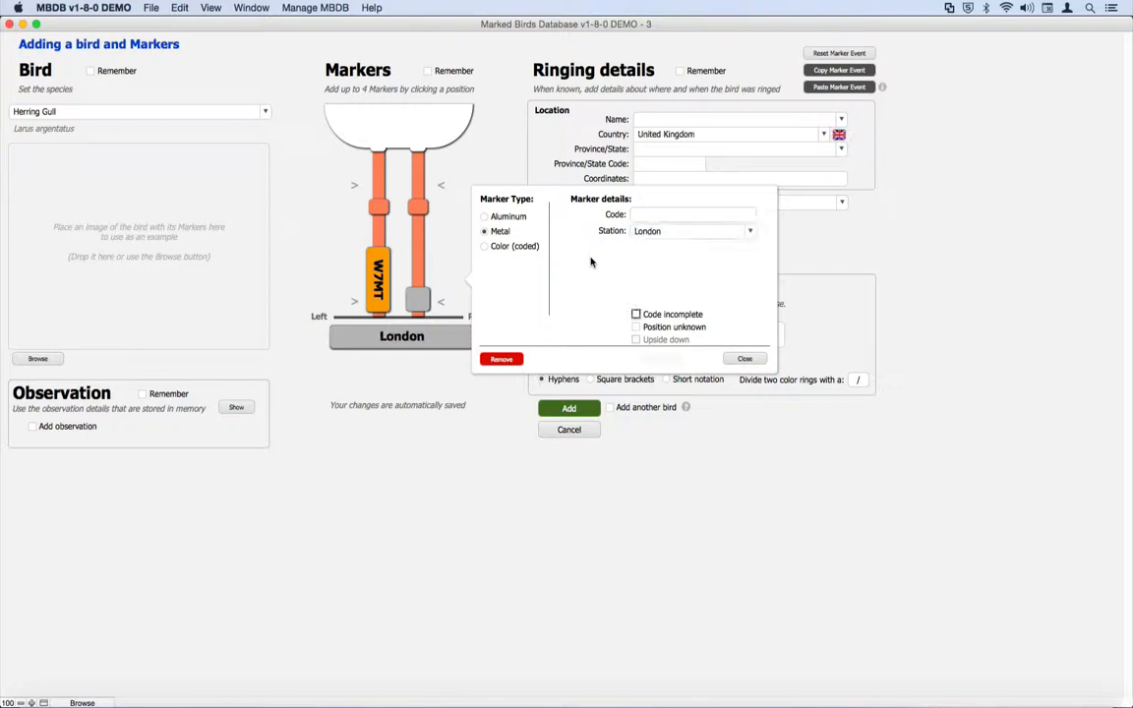
{"action": "left_click", "coordinate": [742, 357]}
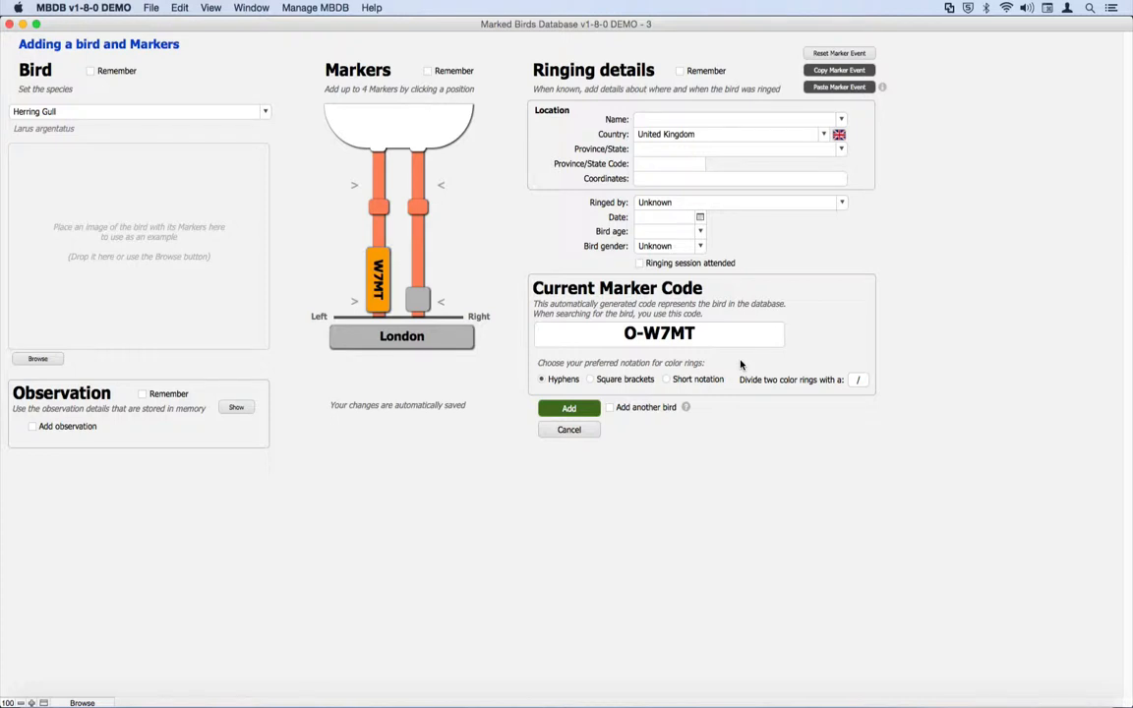
Have the bird's species remembered, and include the stored observation with bird age >4CY
{"action": "left_click", "coordinate": [91, 72]}
{"action": "left_click", "coordinate": [32, 427]}
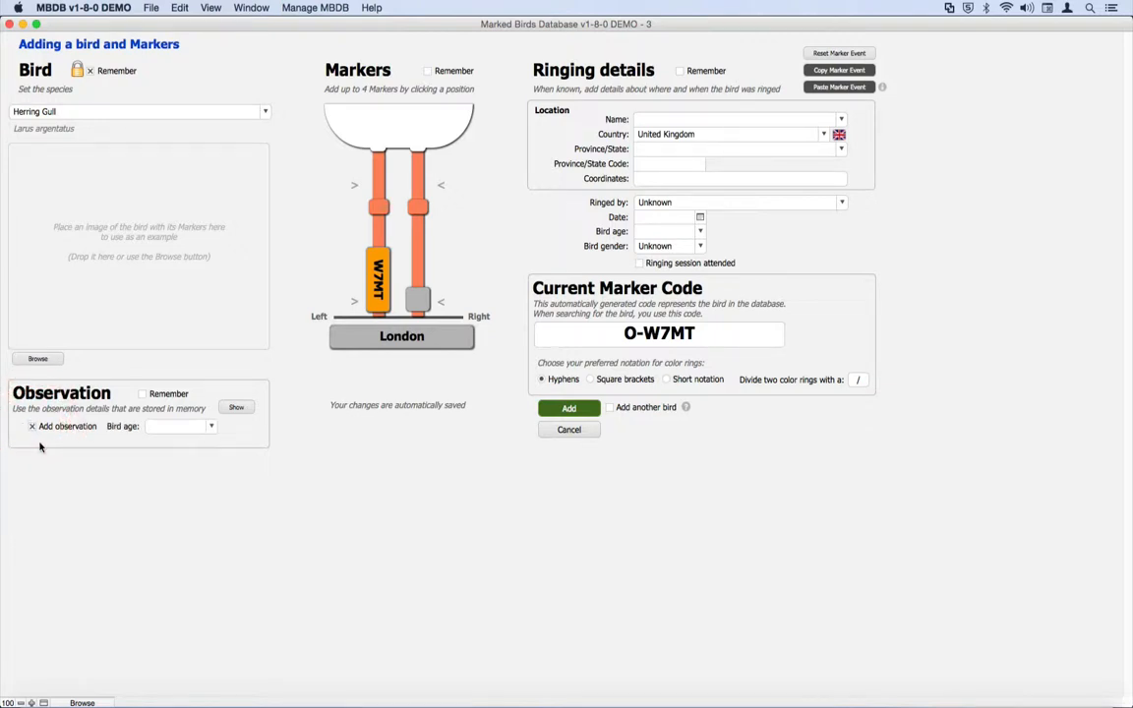
{"action": "left_click", "coordinate": [211, 426]}
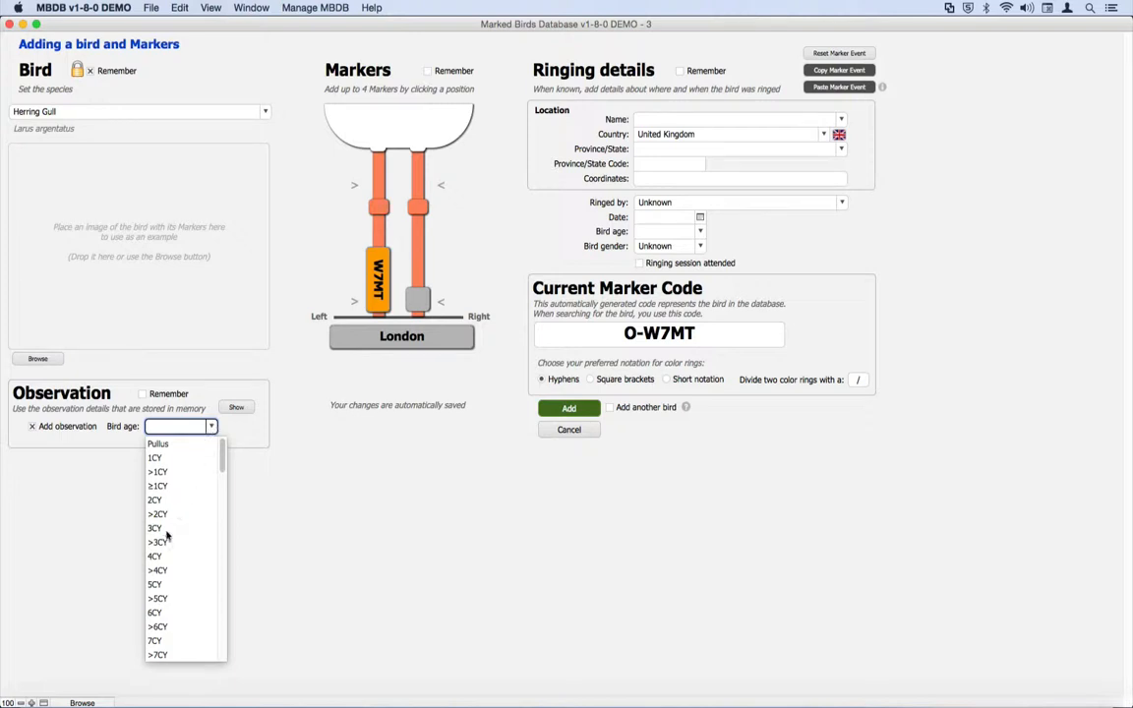
{"action": "left_click", "coordinate": [171, 570]}
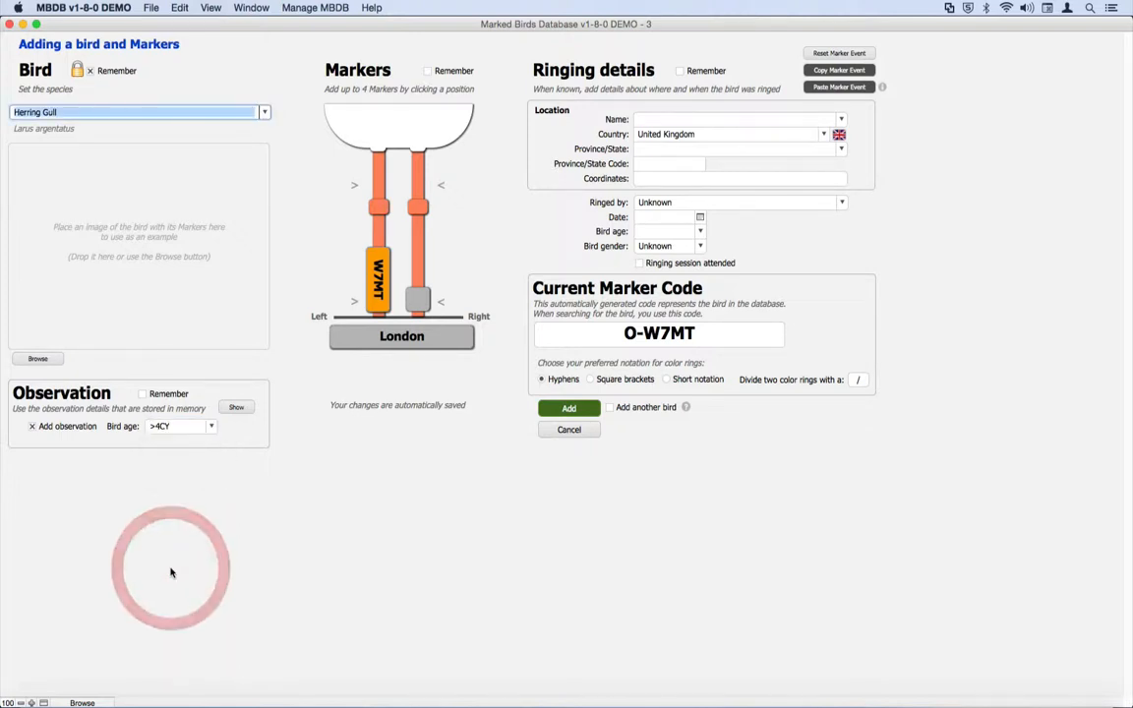
Check the stored observation details, have them remembered, and add the O-W7MT Herring Gull with its observation
{"action": "left_click", "coordinate": [234, 447]}
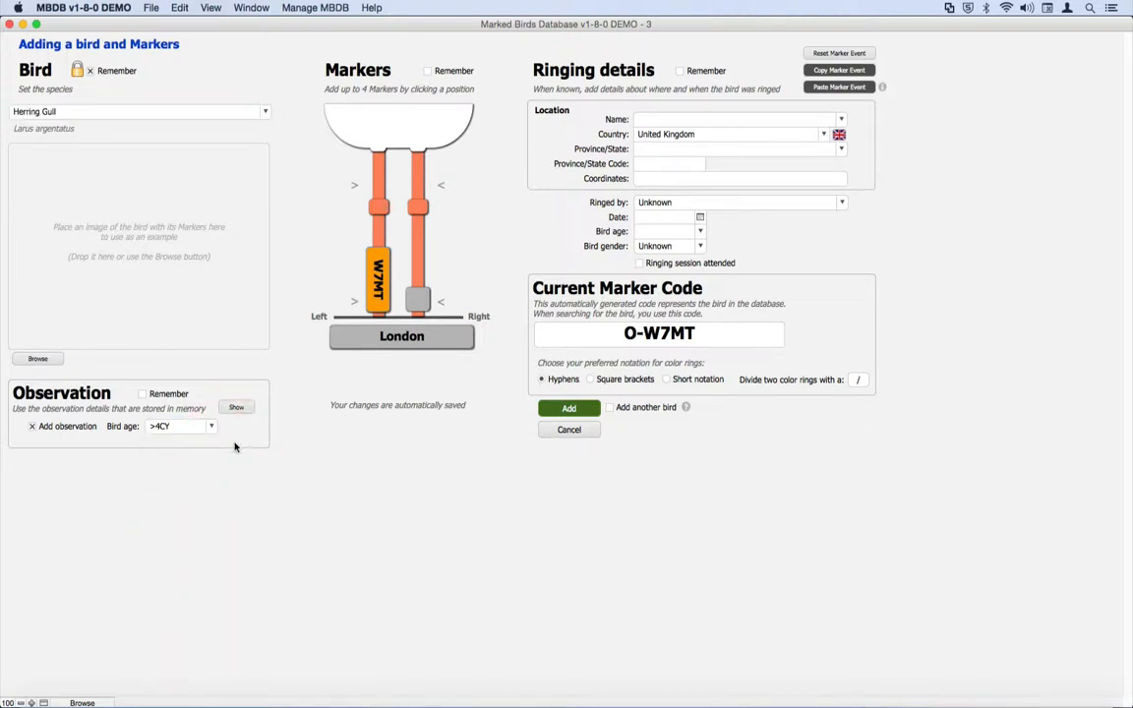
{"action": "left_click", "coordinate": [235, 409]}
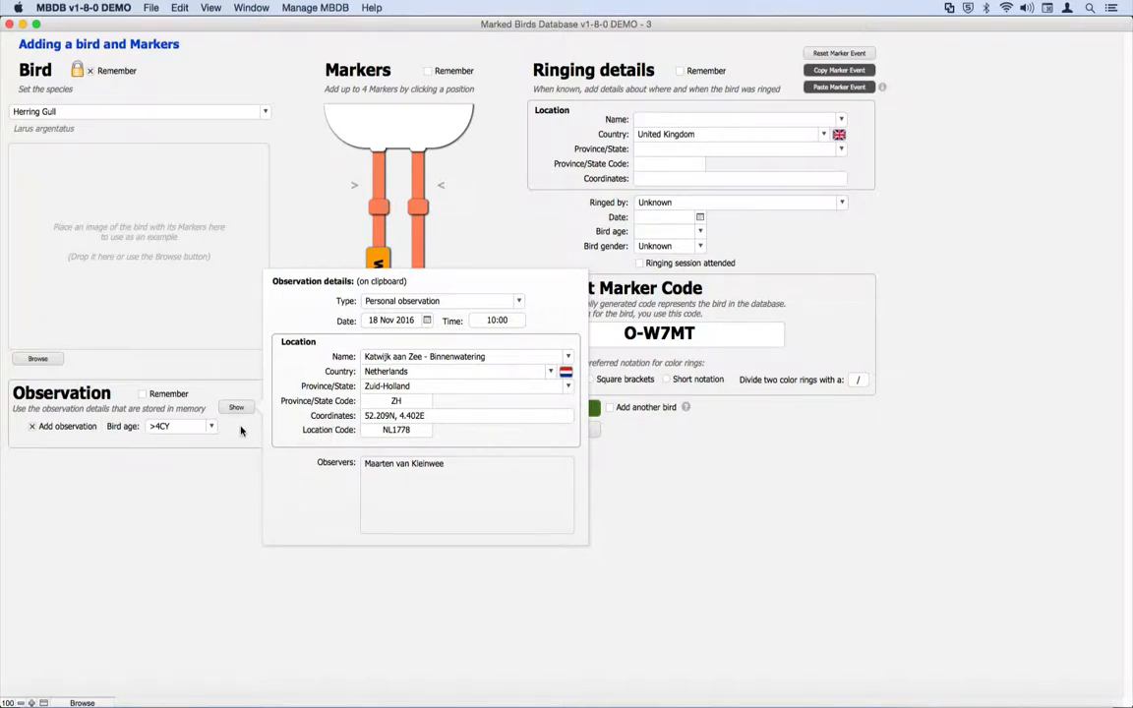
{"action": "left_click", "coordinate": [240, 426]}
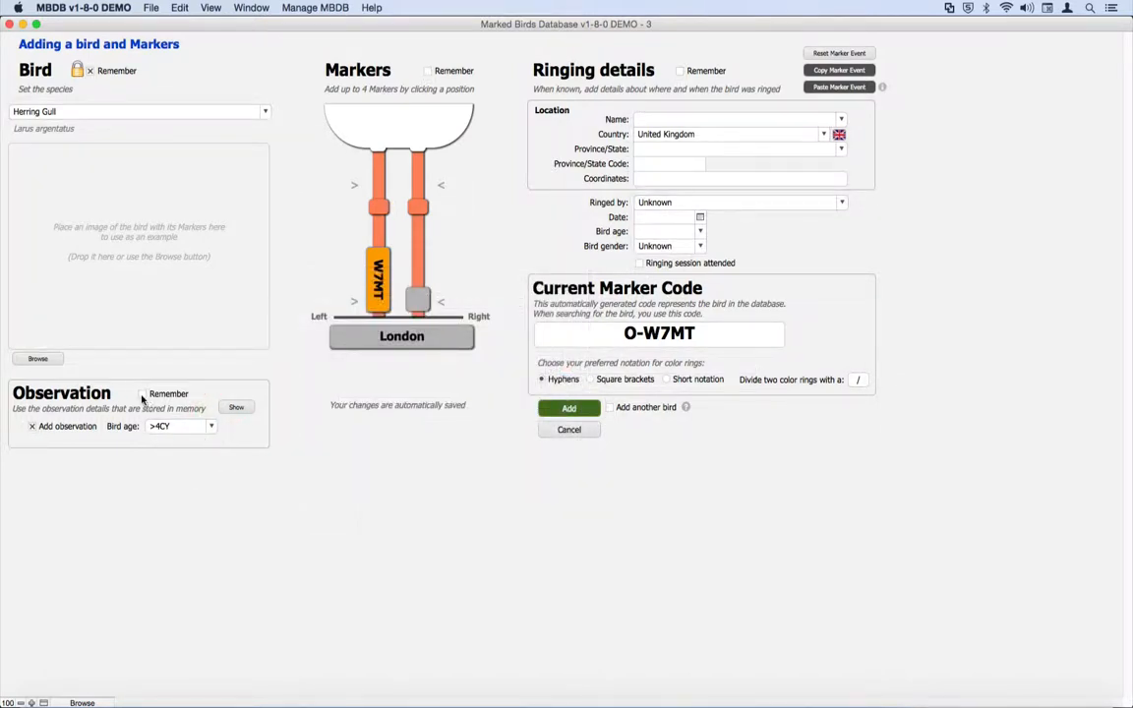
{"action": "left_click", "coordinate": [142, 393]}
{"action": "left_click", "coordinate": [559, 407]}
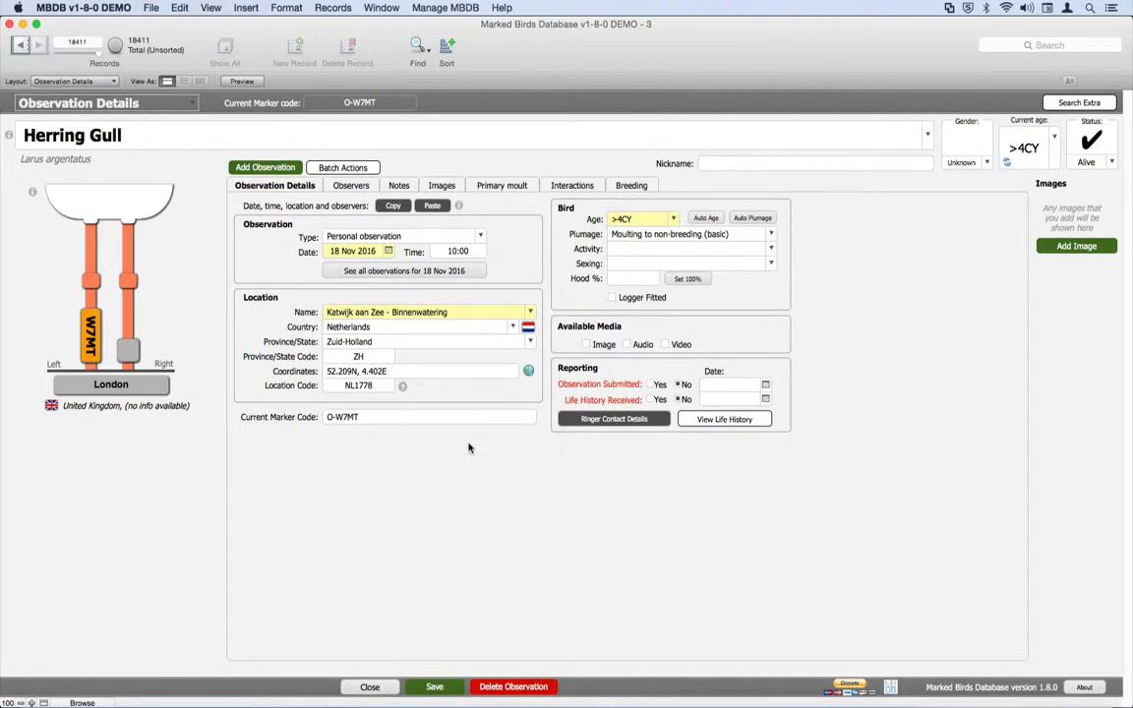
{"action": "left_click", "coordinate": [370, 687]}
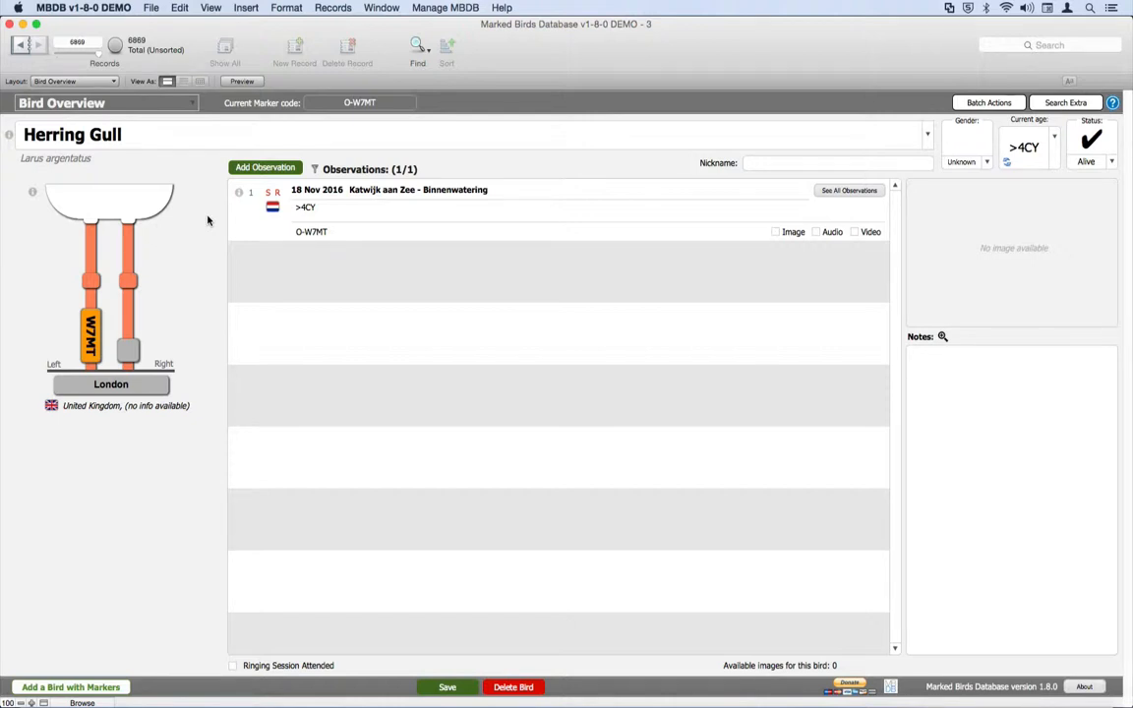
Start another new bird and add a coded color ring J.J to the upper right leg, Blue with White inscription, reading direction Up
{"action": "left_click", "coordinate": [49, 686]}
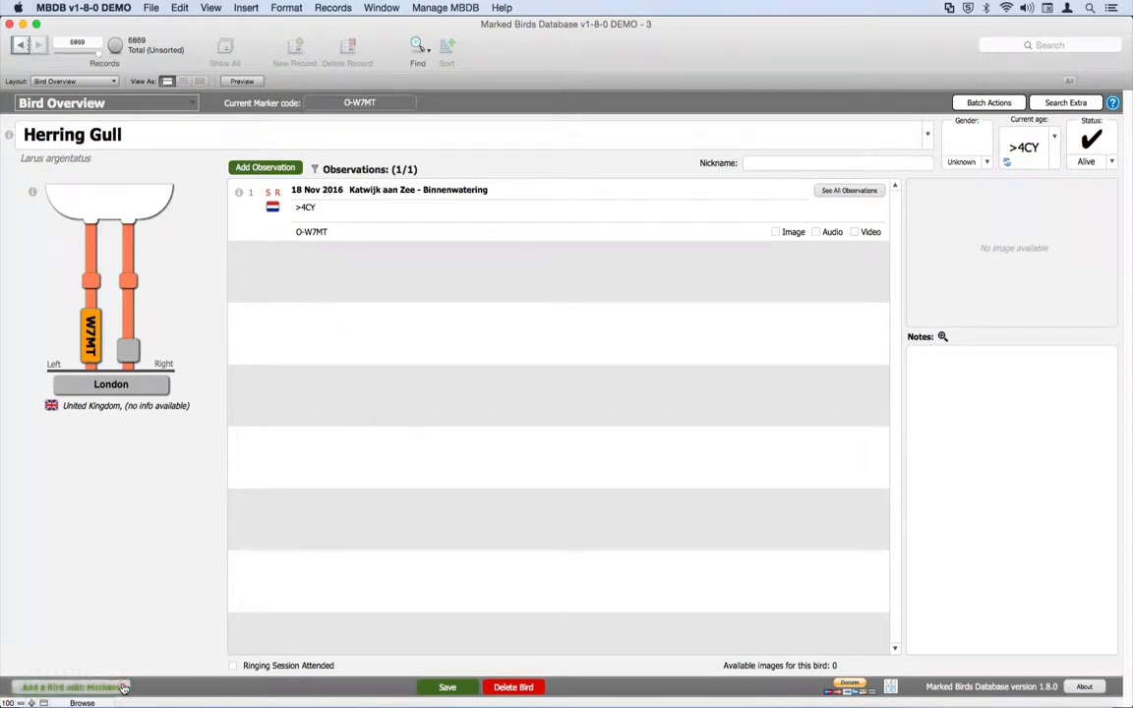
{"action": "left_click", "coordinate": [185, 200]}
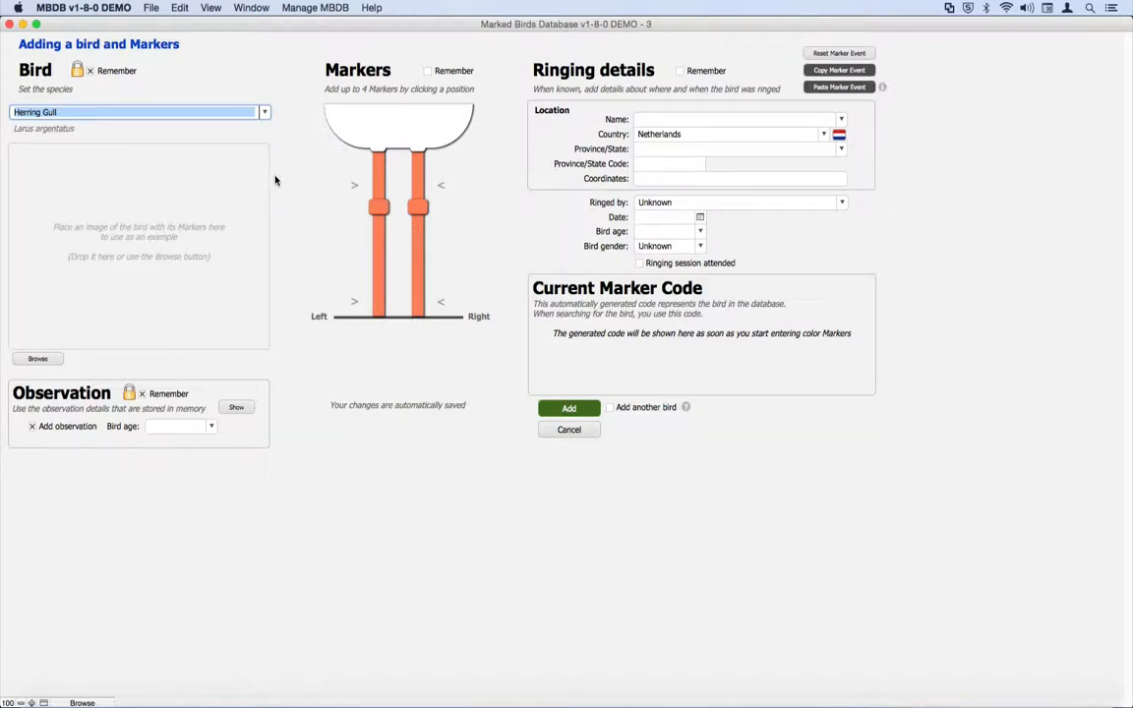
{"action": "left_click", "coordinate": [377, 165]}
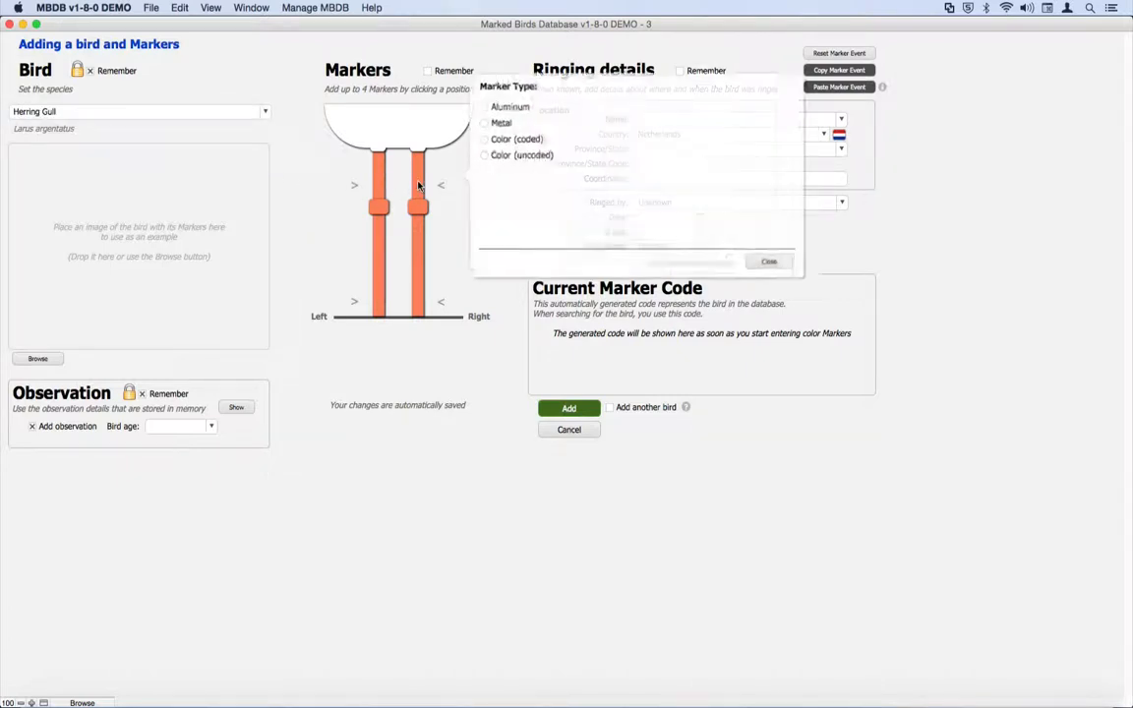
{"action": "left_click", "coordinate": [484, 142]}
{"action": "type", "text": "J.J"}
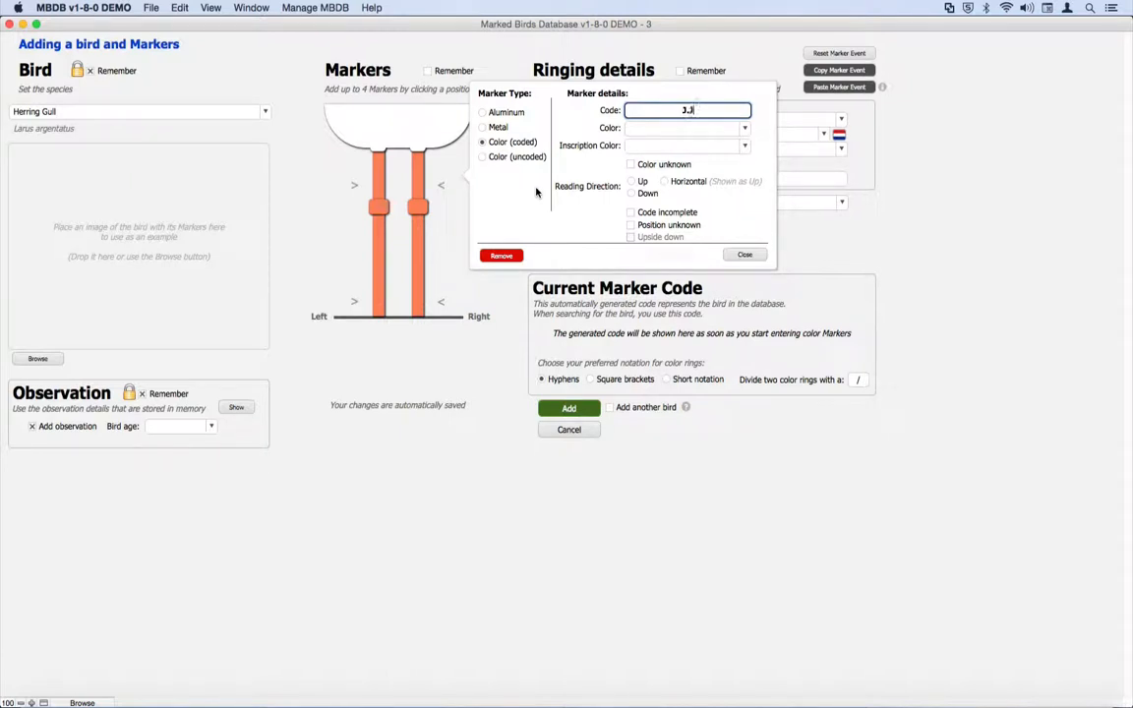
{"action": "key", "text": "Tab"}
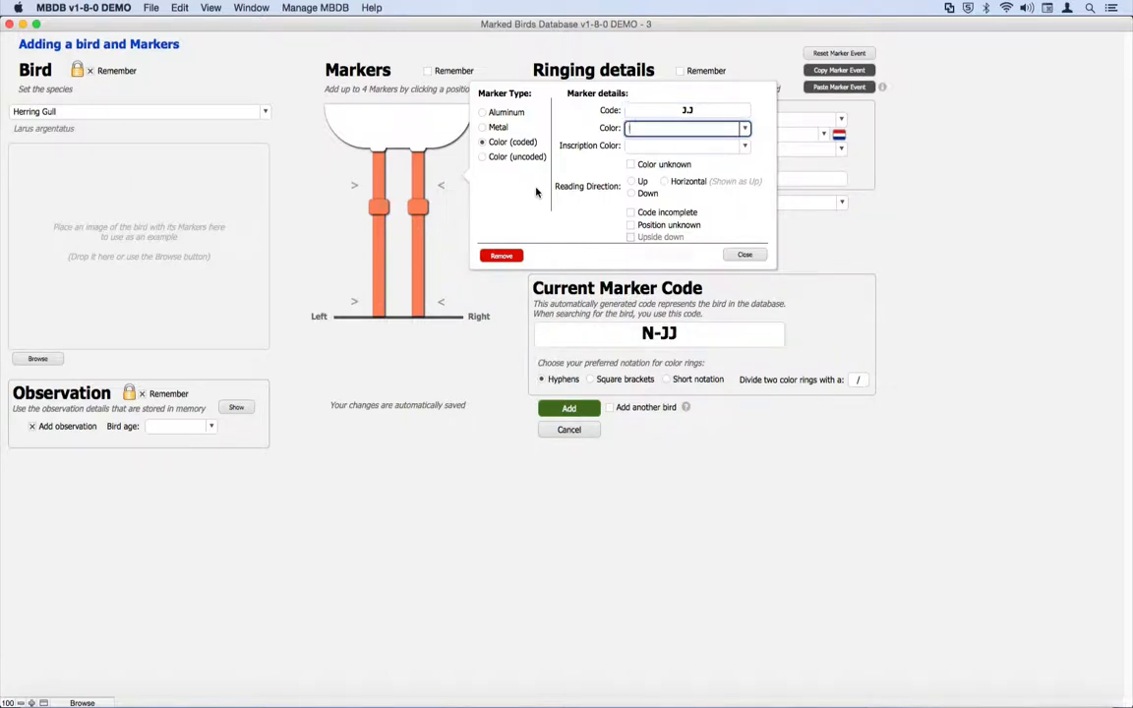
{"action": "type", "text": "blue"}
{"action": "key", "text": "Tab"}
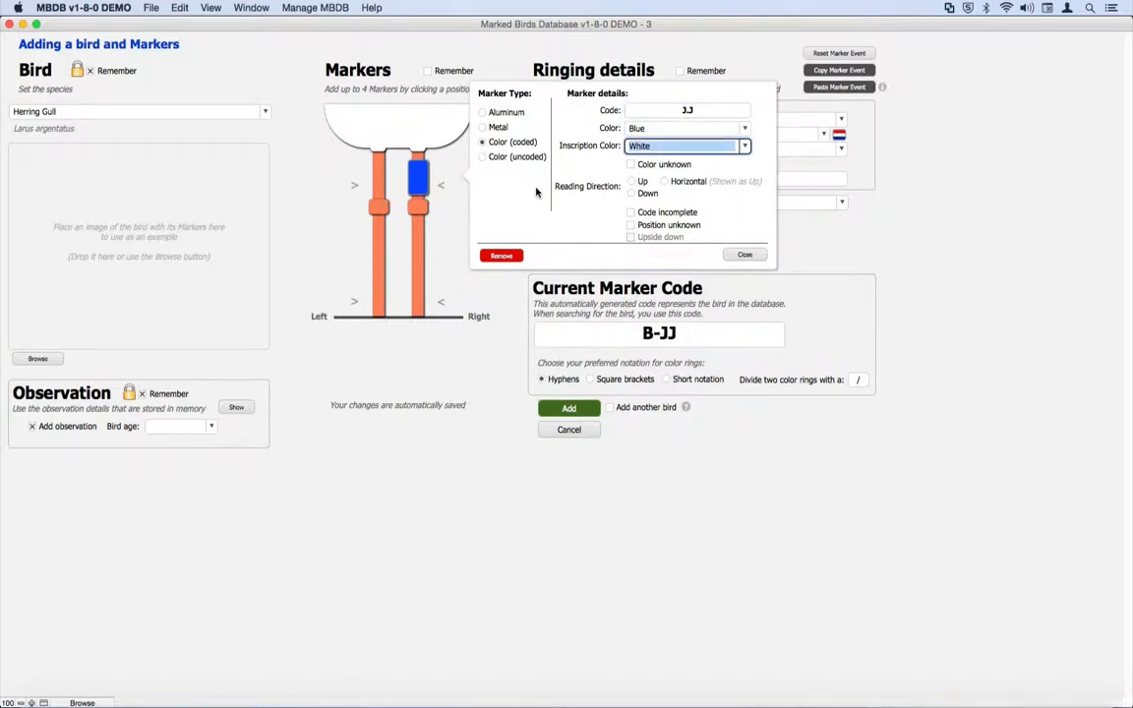
{"action": "key", "text": "Tab"}
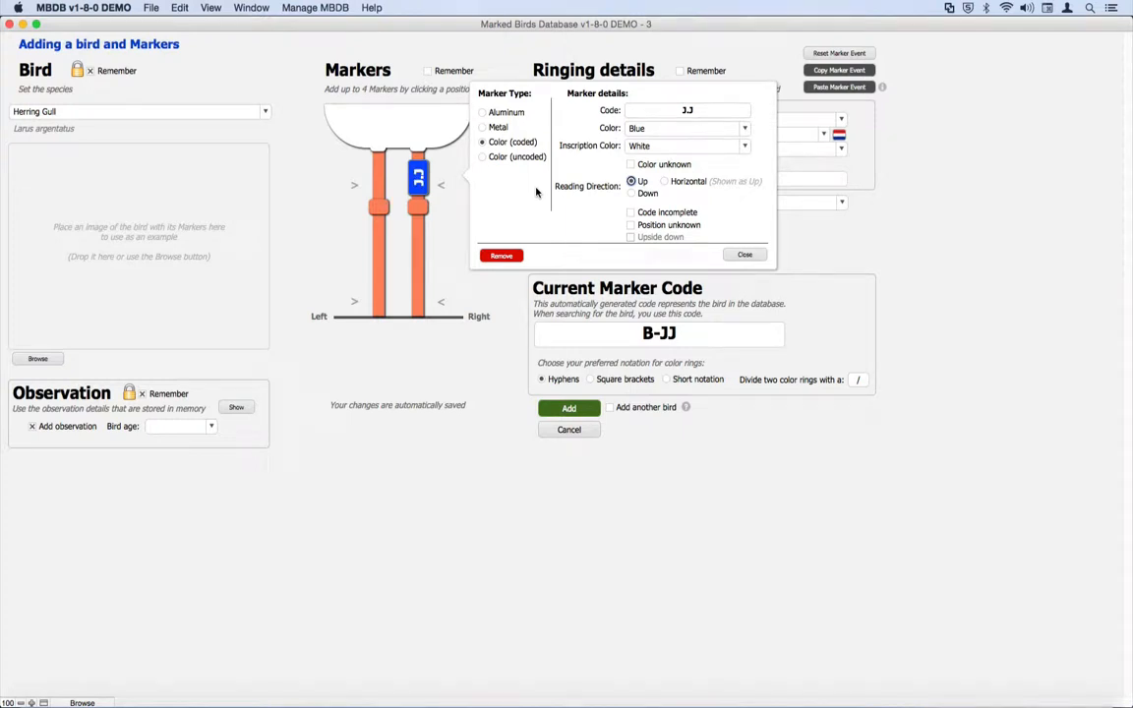
Add a metal ring with station Arnhem to the lower left leg
{"action": "left_click", "coordinate": [380, 299]}
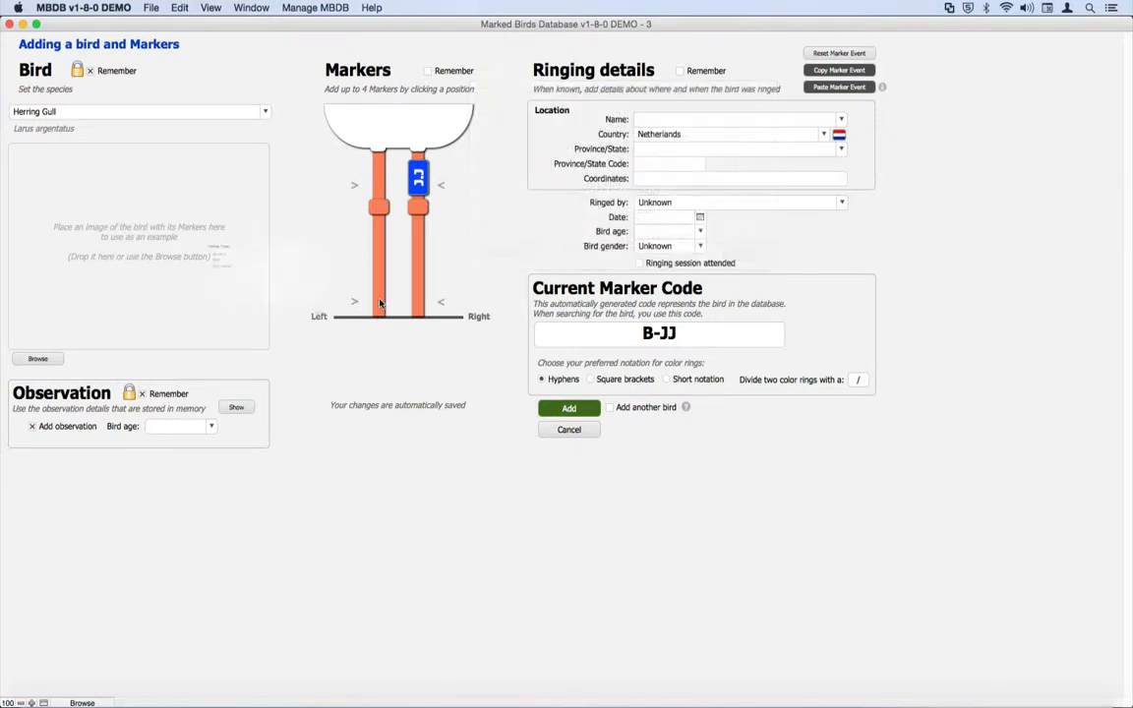
{"action": "left_click", "coordinate": [33, 231]}
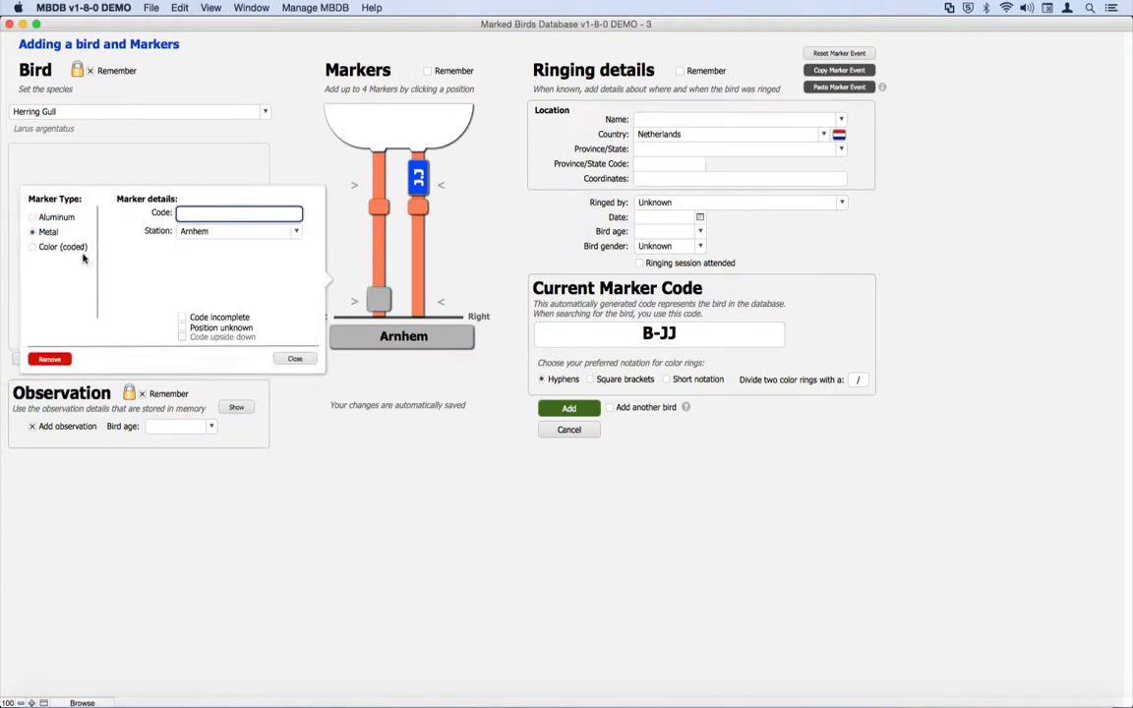
{"action": "left_click", "coordinate": [295, 358]}
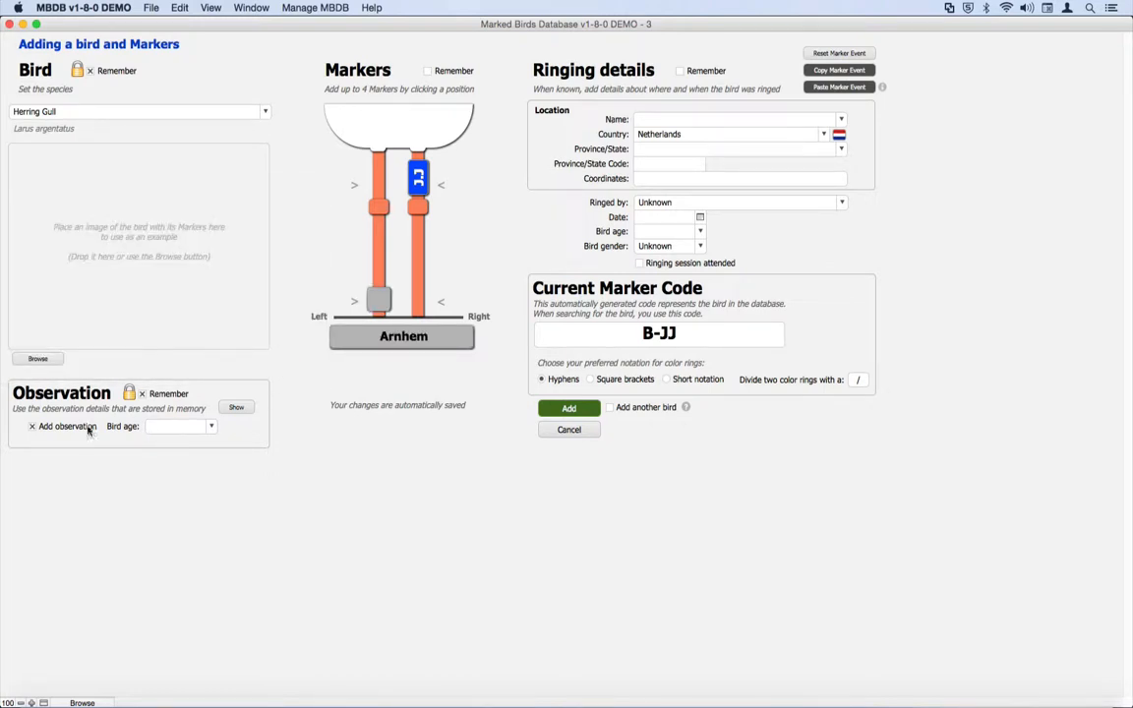
Set the observation's bird age to >4CY, add the B-JJ Herring Gull, and return to its bird overview
{"action": "left_click", "coordinate": [210, 427]}
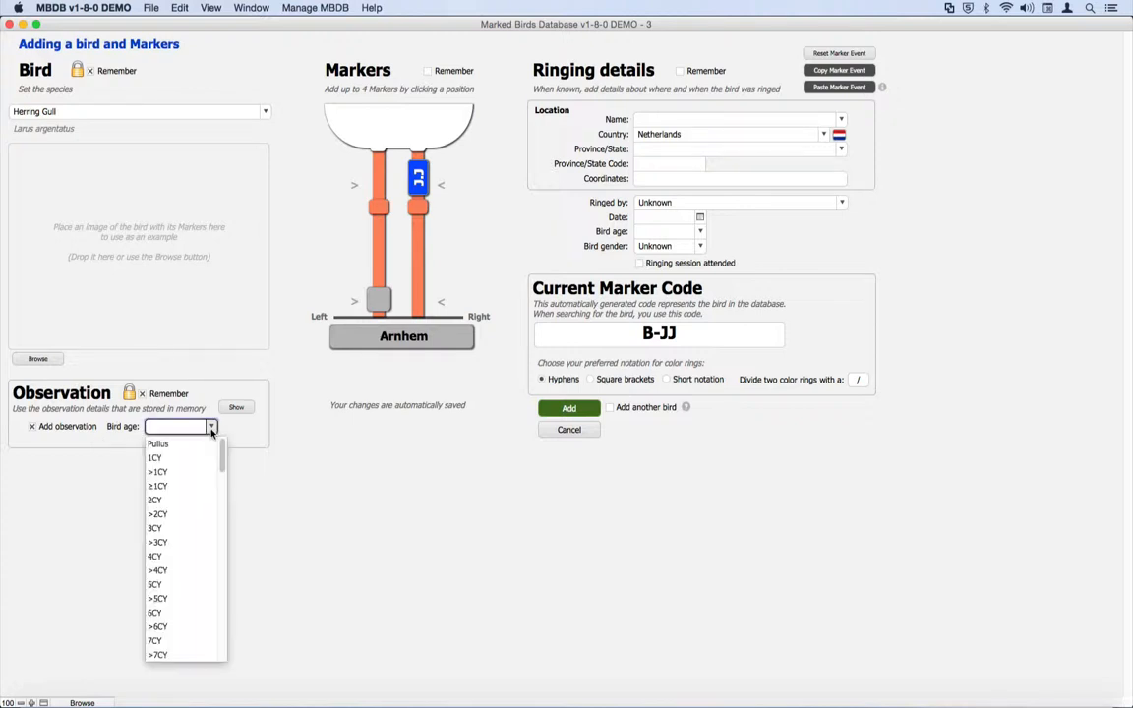
{"action": "left_click", "coordinate": [157, 571]}
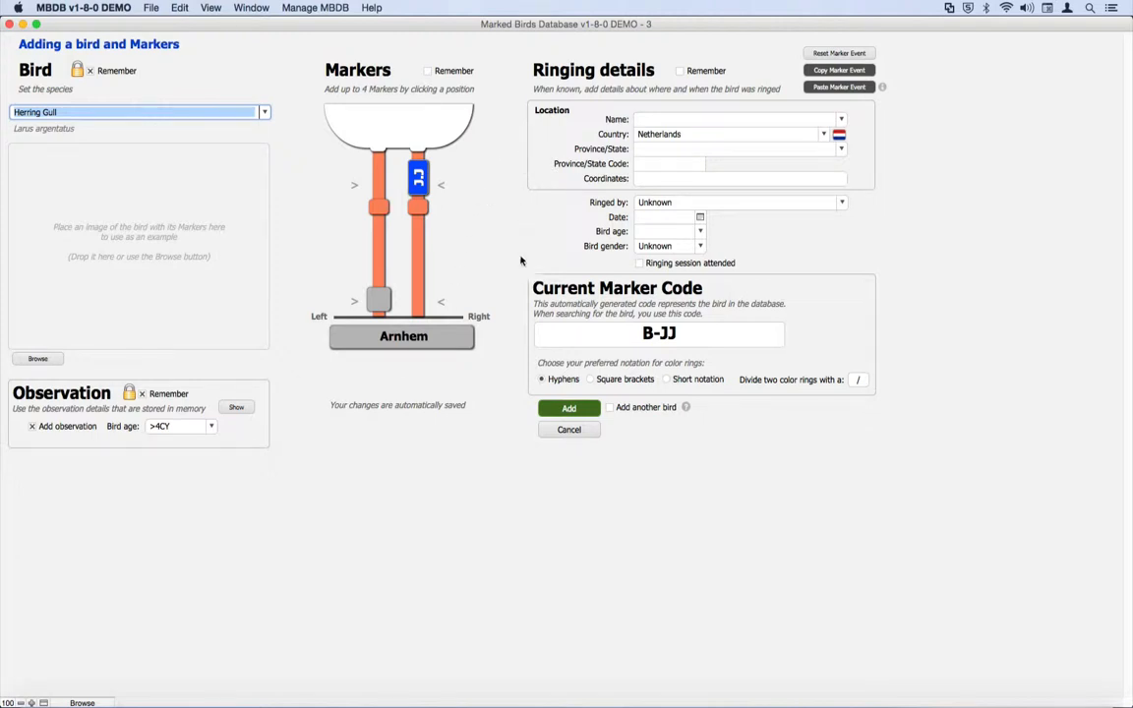
{"action": "left_click", "coordinate": [547, 407]}
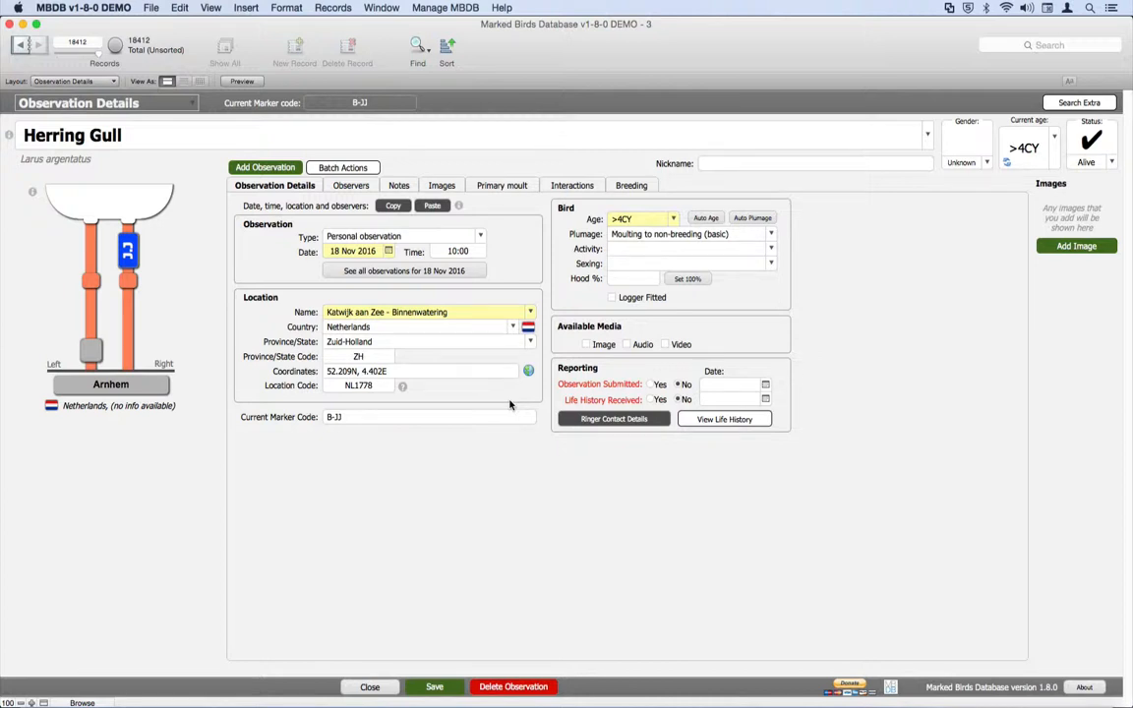
{"action": "left_click", "coordinate": [369, 686]}
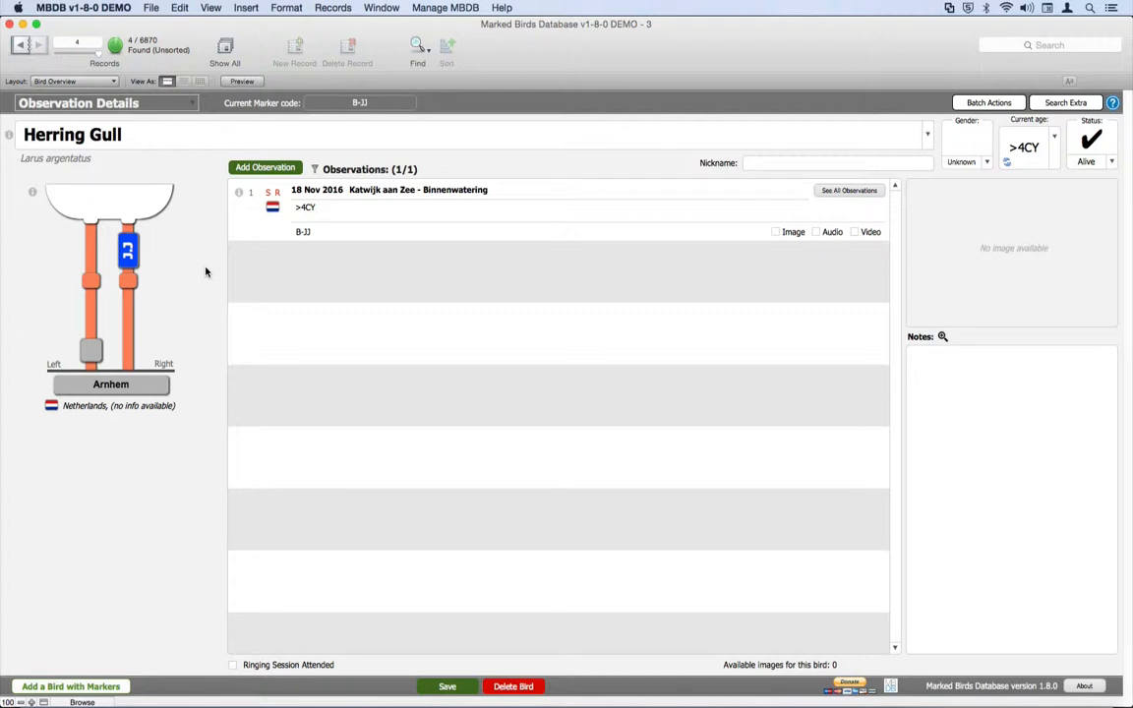
Review all observations for 18 November 2016 and mark the B-JJ observation as submitted
{"action": "left_click", "coordinate": [838, 195]}
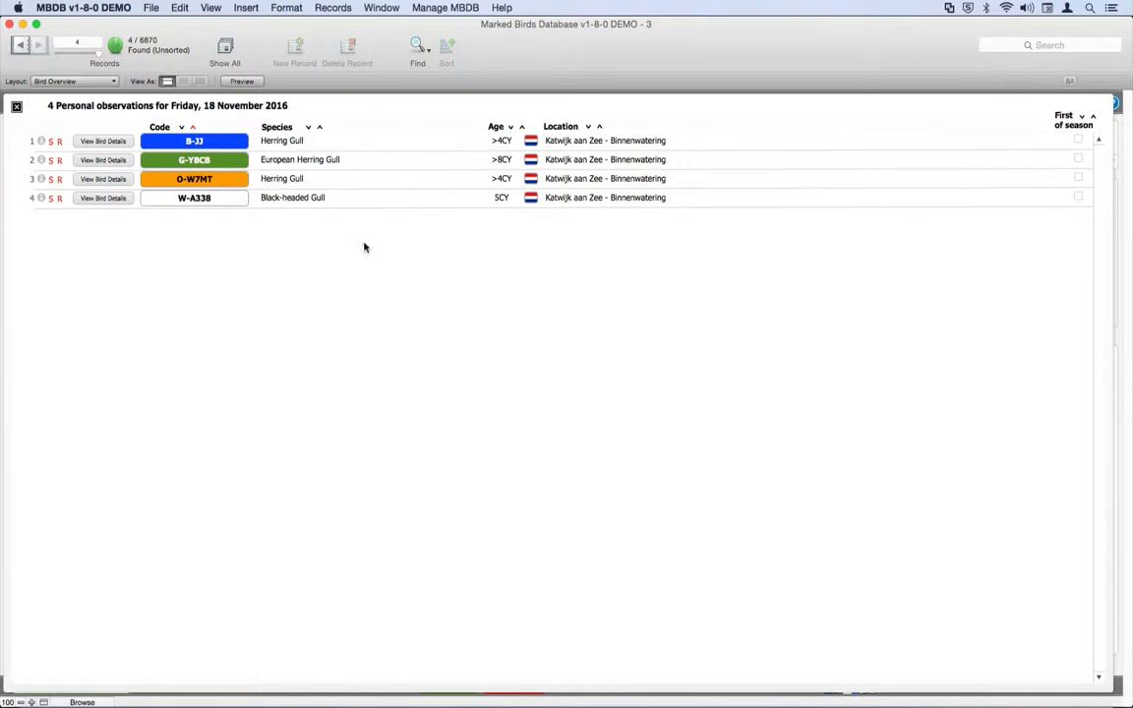
{"action": "left_click", "coordinate": [17, 107]}
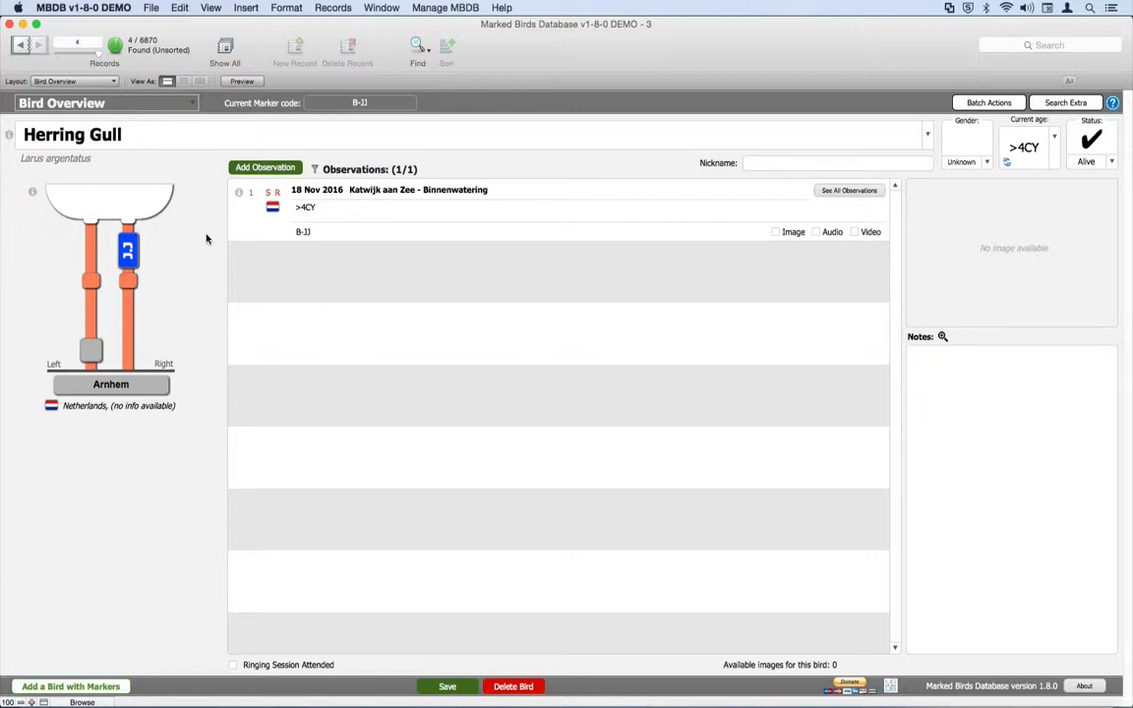
{"action": "left_click", "coordinate": [239, 192]}
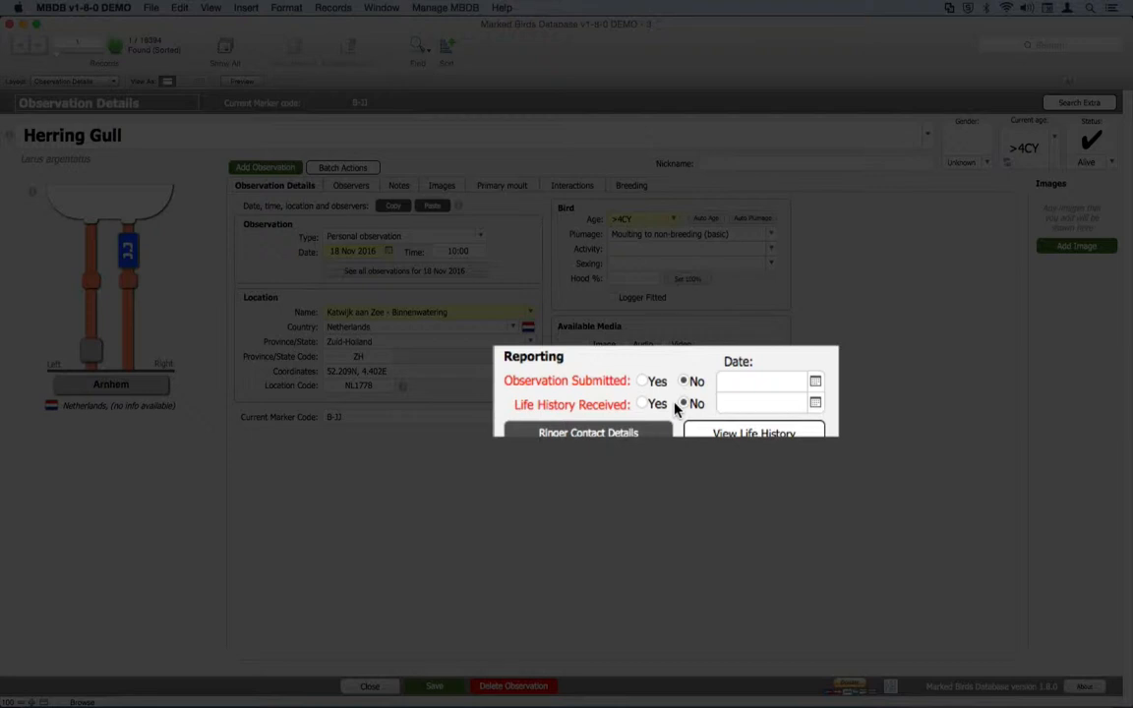
{"action": "left_click", "coordinate": [641, 381]}
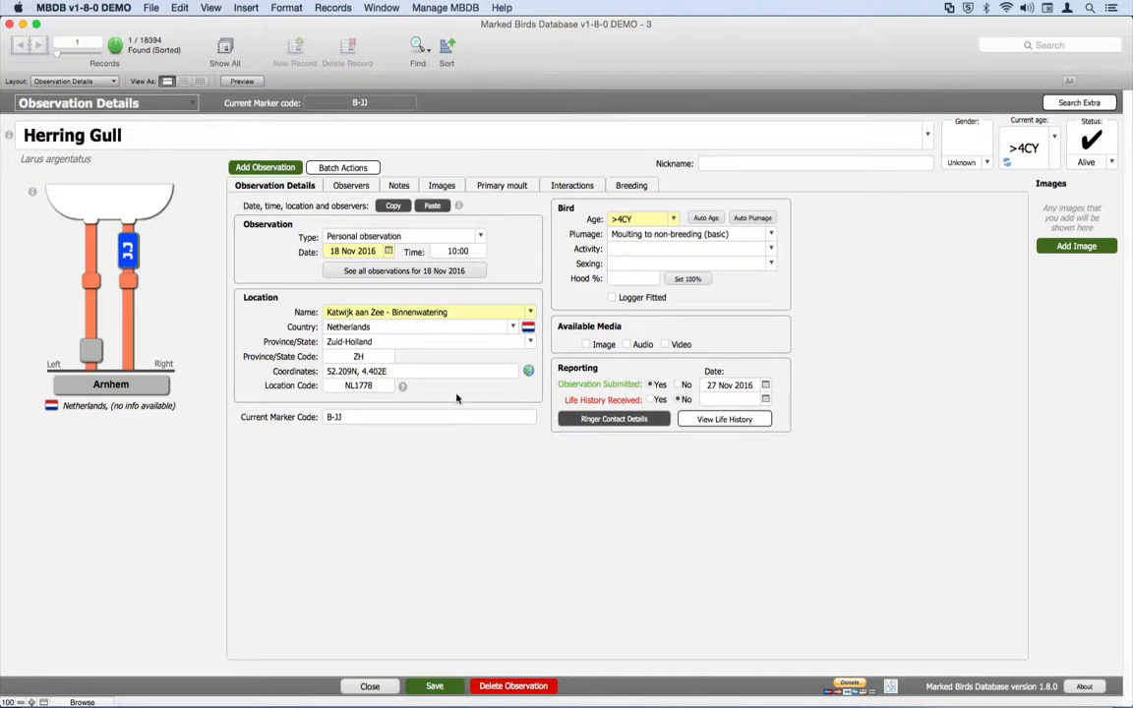
Mark the other observations of 18 November 2016 as submitted and check the observation details of Black-headed Gull W-A338
{"action": "left_click", "coordinate": [478, 275]}
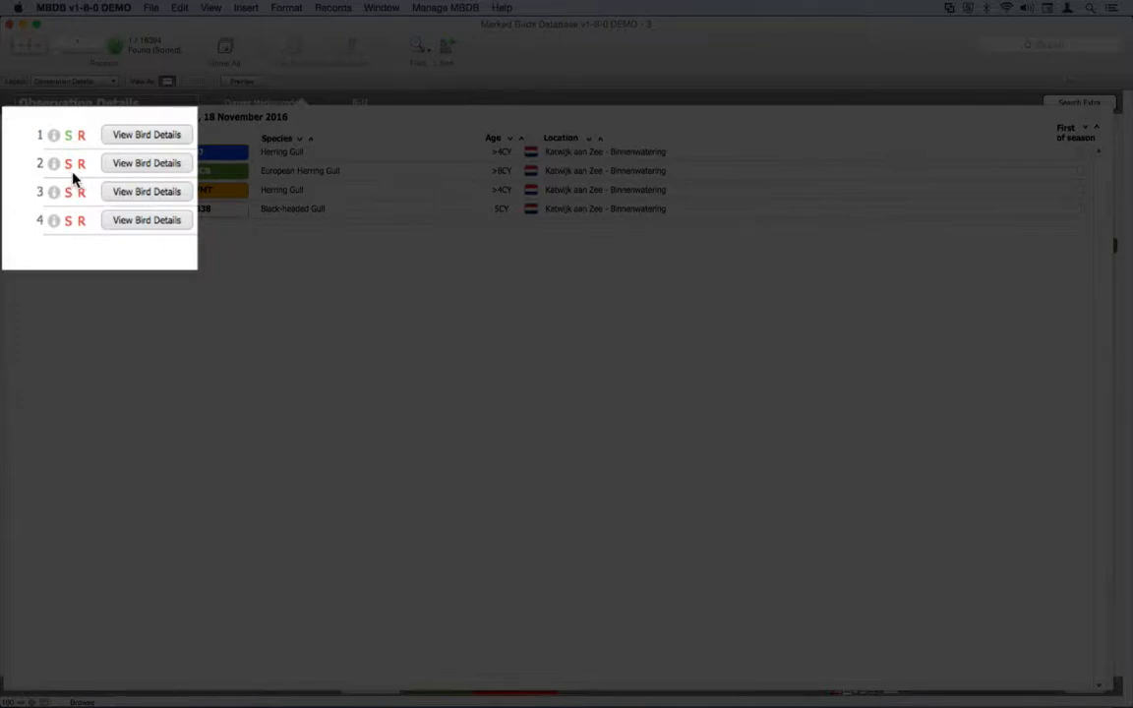
{"action": "left_click", "coordinate": [69, 167]}
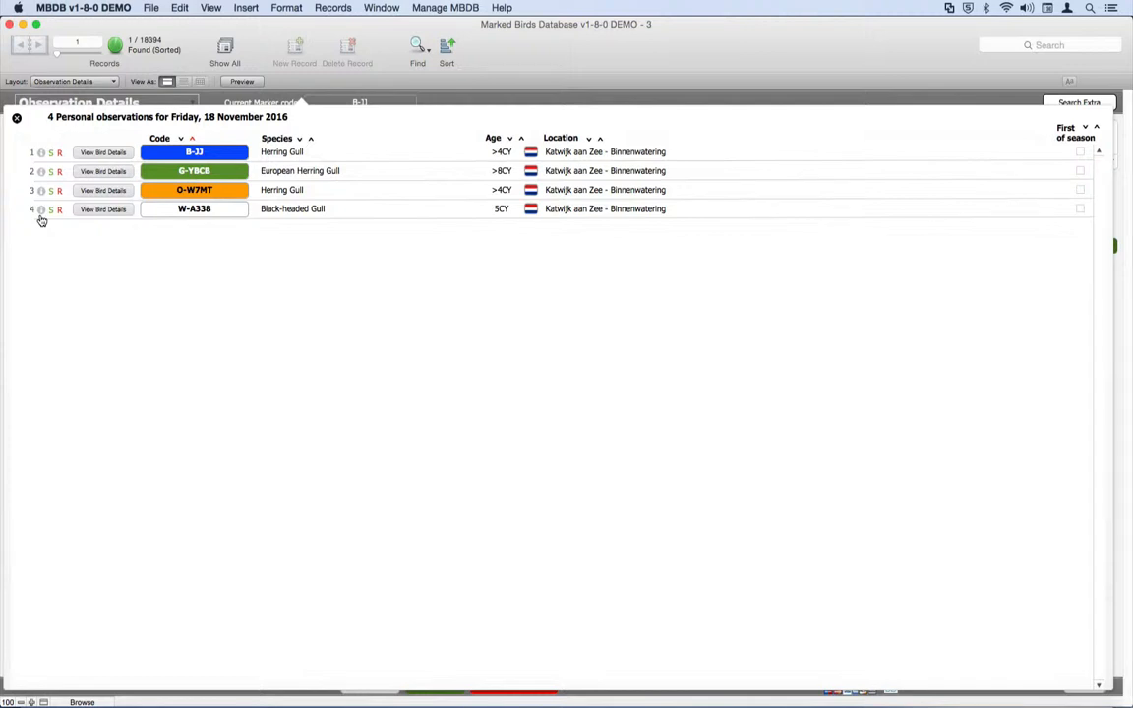
{"action": "left_click", "coordinate": [42, 210]}
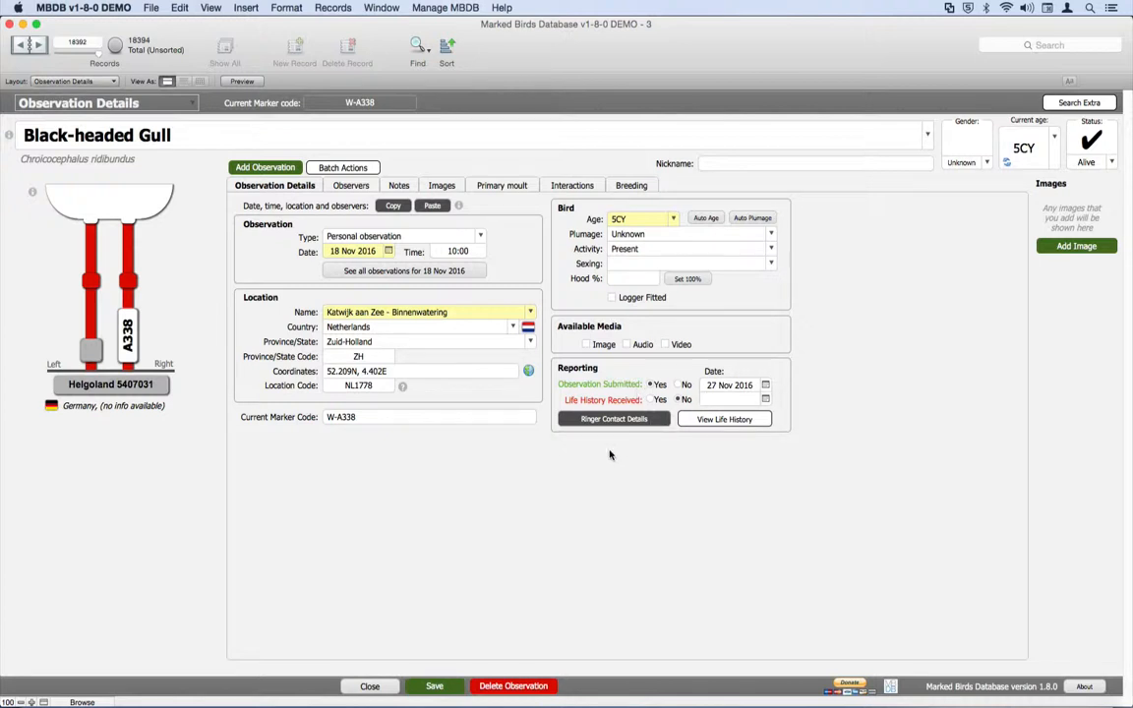
{"action": "left_click", "coordinate": [379, 685]}
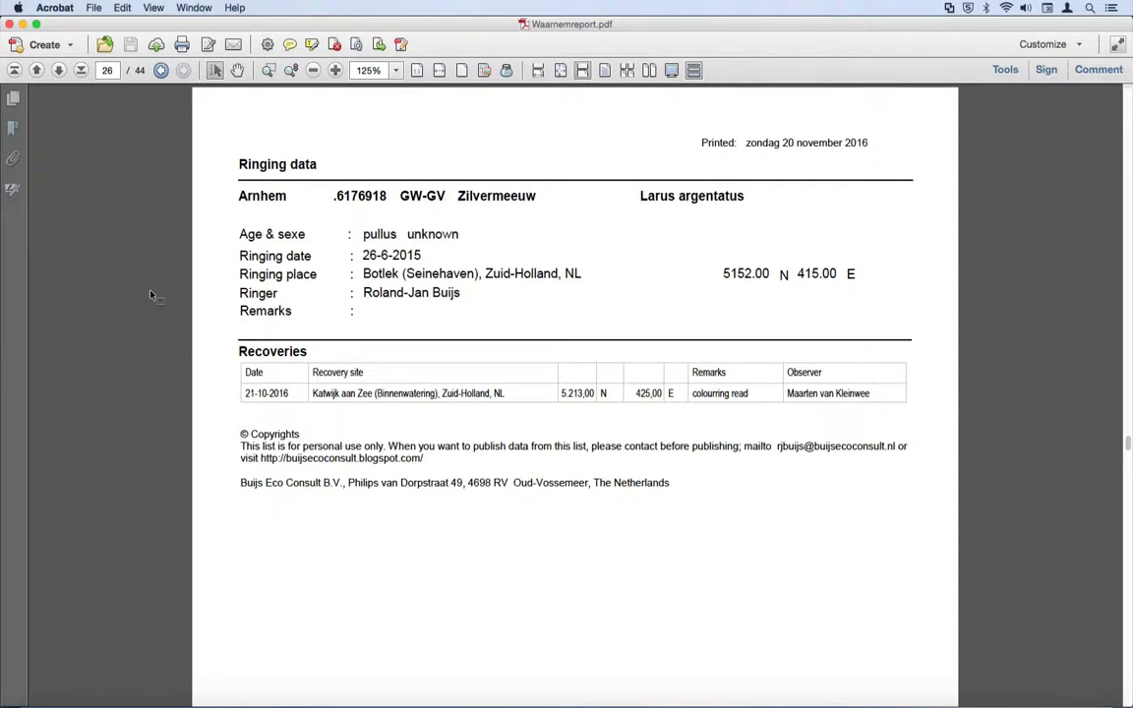
Switch from the Acrobat report to MBDB, find the bird with marker code G-GV, and open its Marker Events
{"action": "key", "text": "super+Tab"}
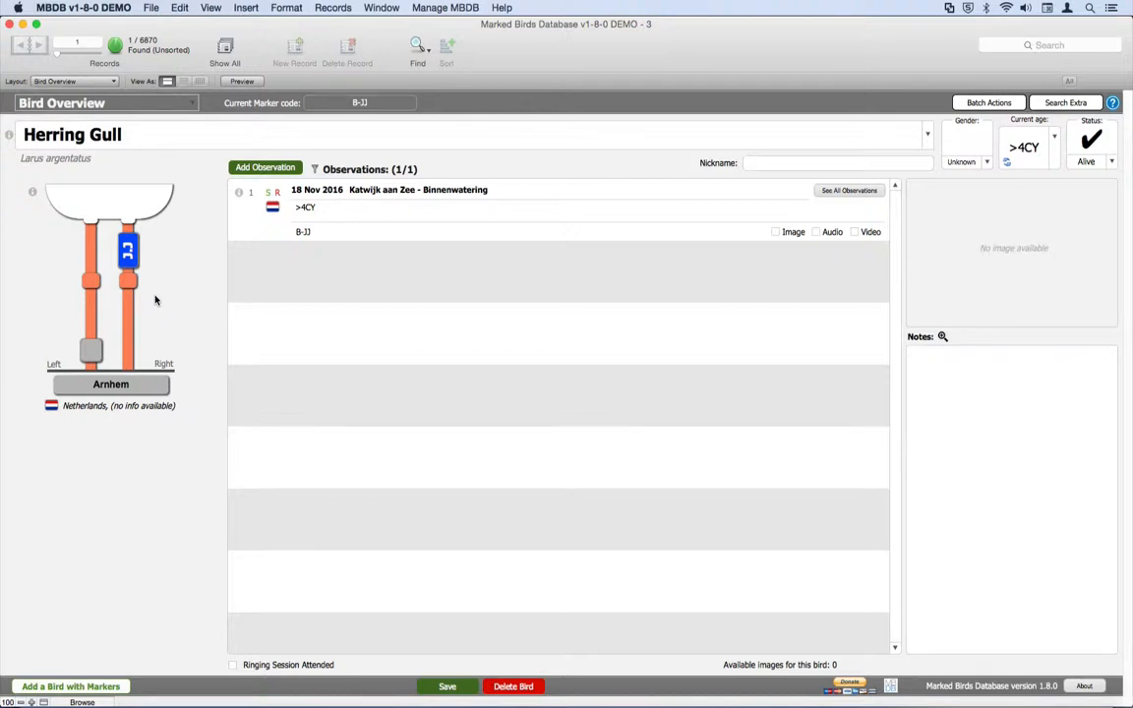
{"action": "key", "text": "super+f"}
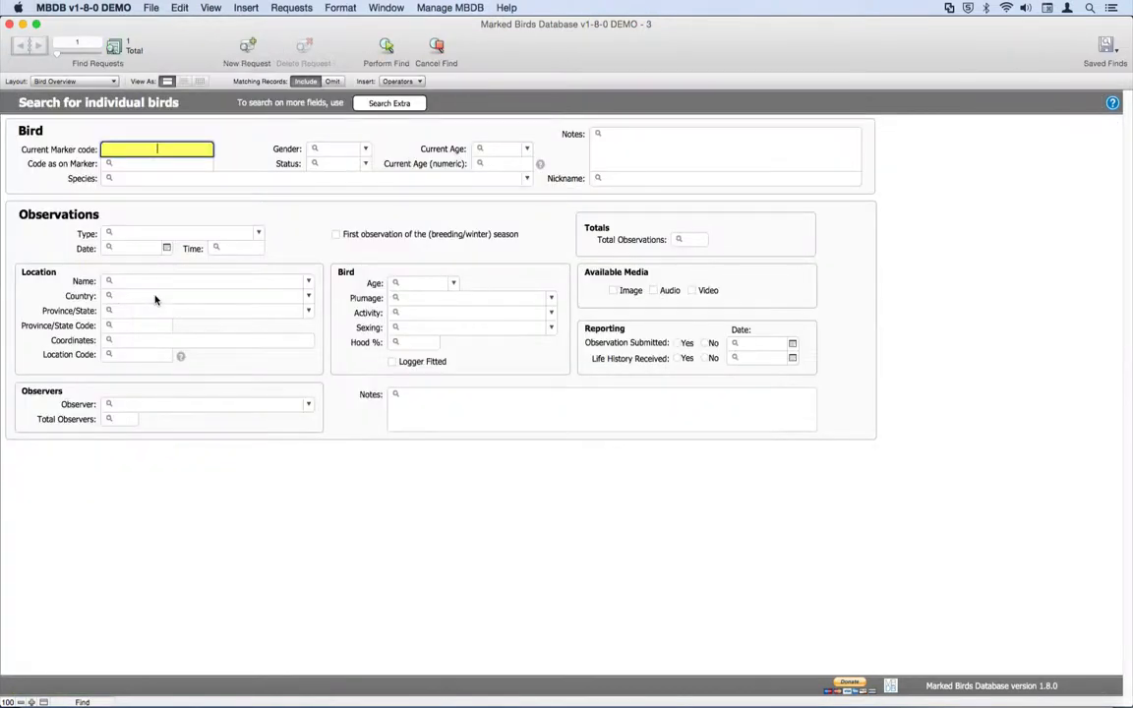
{"action": "type", "text": "g-gv"}
{"action": "key", "text": "Return"}
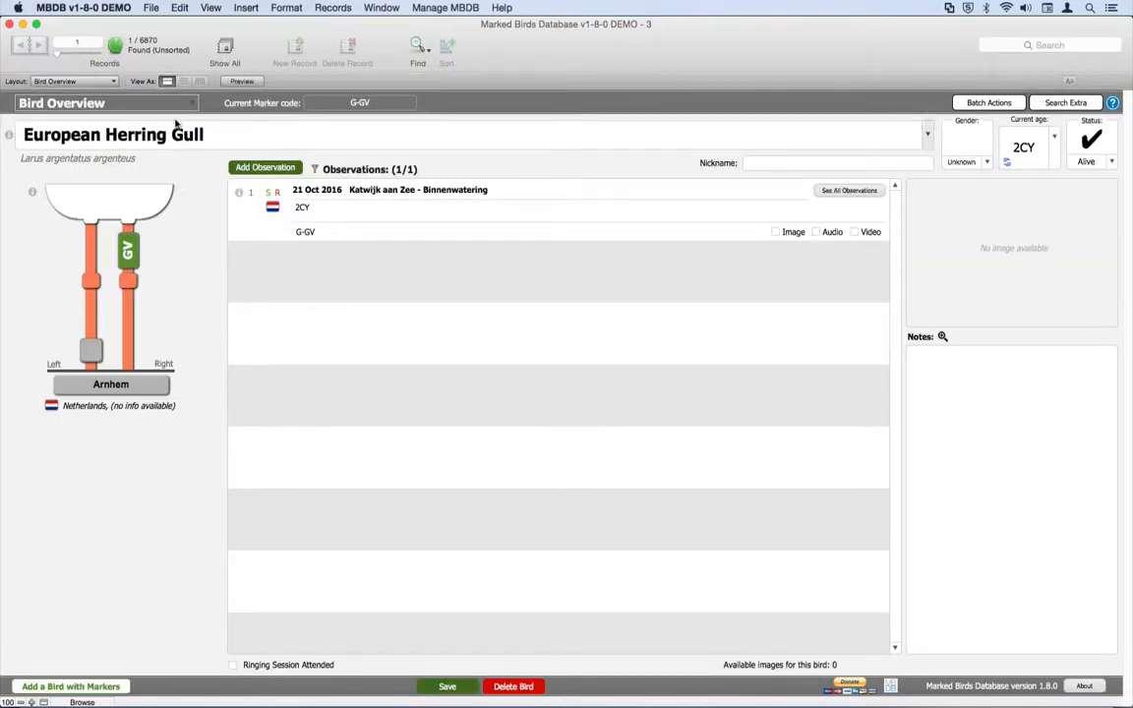
{"action": "left_click", "coordinate": [88, 80]}
{"action": "left_click", "coordinate": [175, 188]}
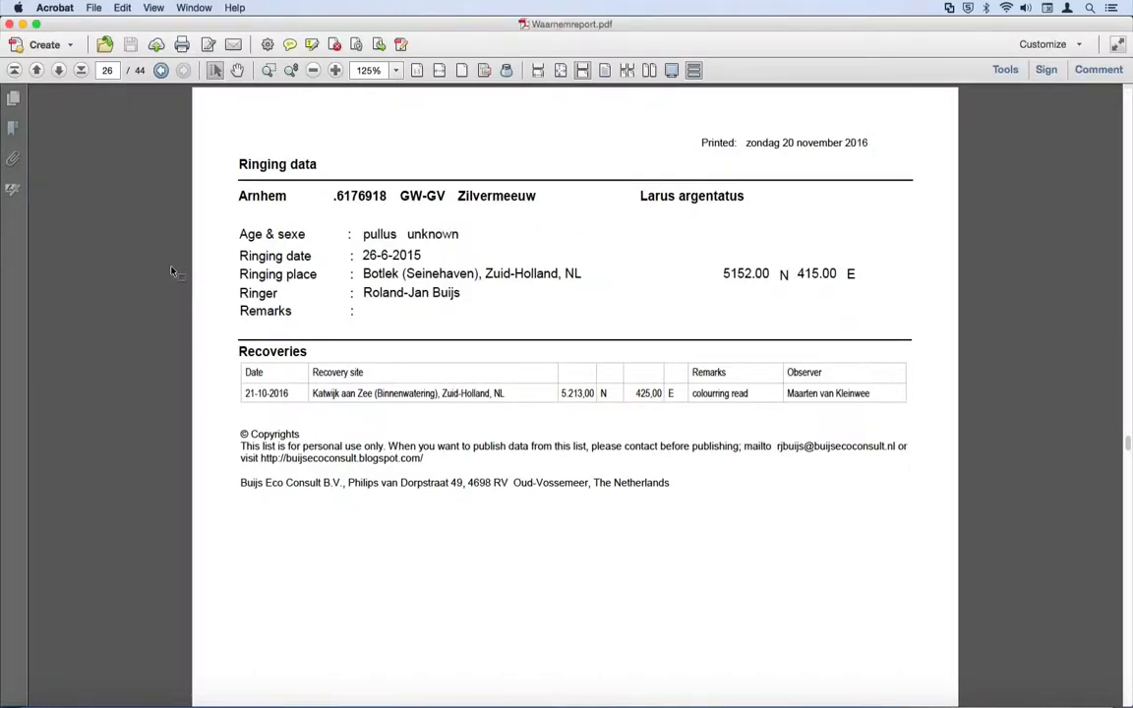
Copy metal ring number 6176918 from the ringing report in Acrobat into the Arnhem marker's Code in MBDB
{"action": "double_click", "coordinate": [362, 197]}
{"action": "key", "text": "super+c"}
{"action": "key", "text": "super+Tab"}
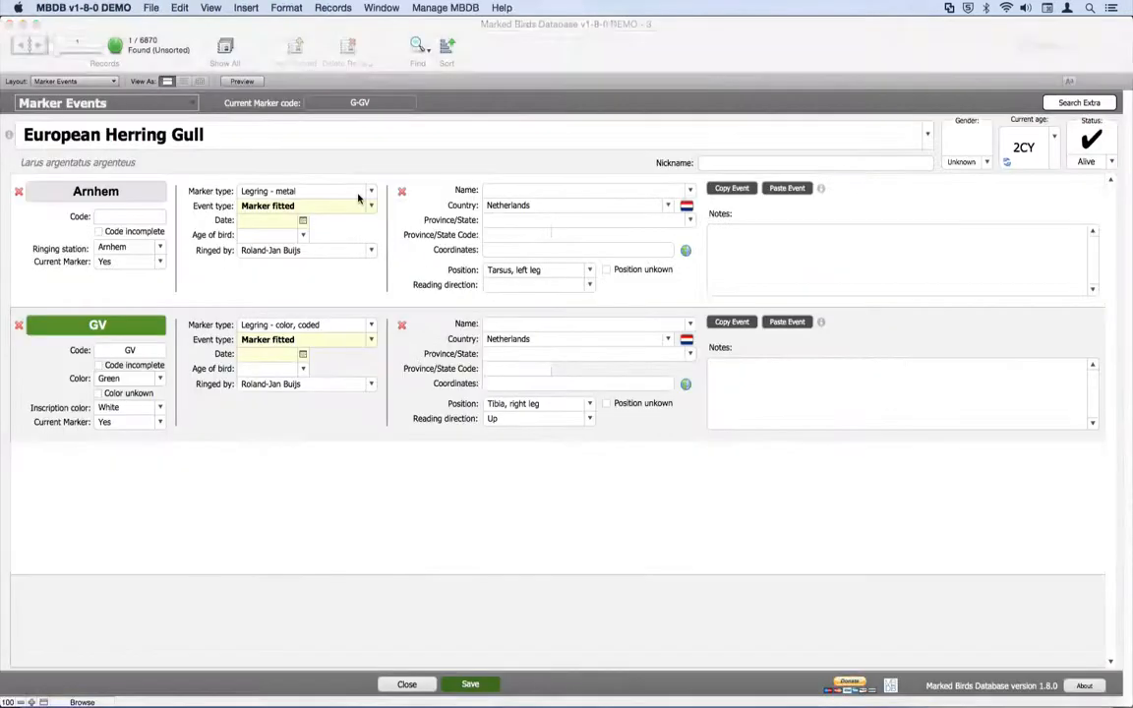
{"action": "key", "text": "super+v"}
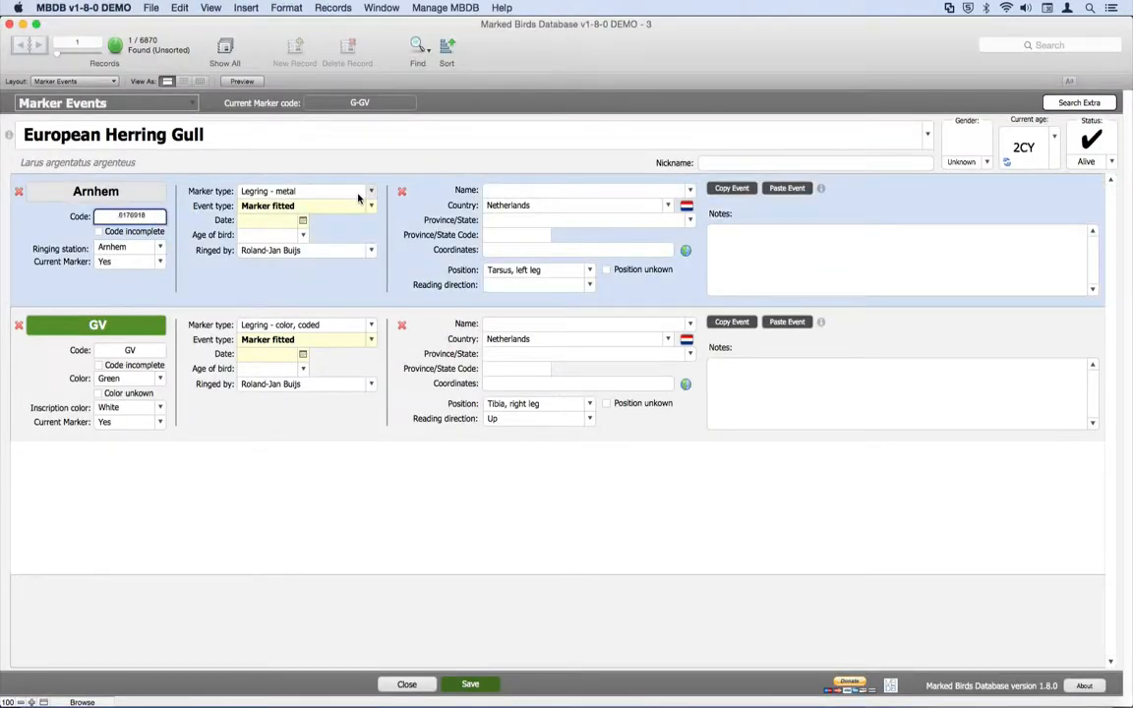
{"action": "key", "text": "Tab"}
{"action": "key", "text": "Tab"}
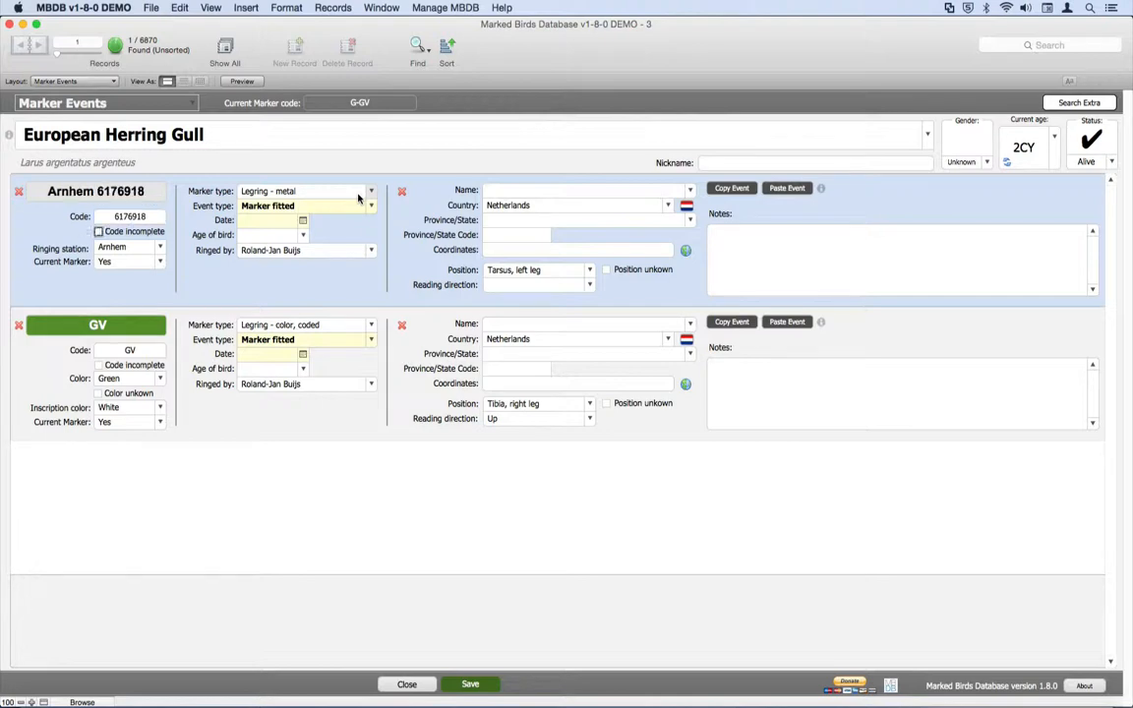
Check the ringing report in Acrobat, and set the Arnhem marker's date to 26-6-15 and the age of bird to Pullus in MBDB
{"action": "key", "text": "Tab"}
{"action": "key", "text": "Tab"}
{"action": "key", "text": "super+Tab"}
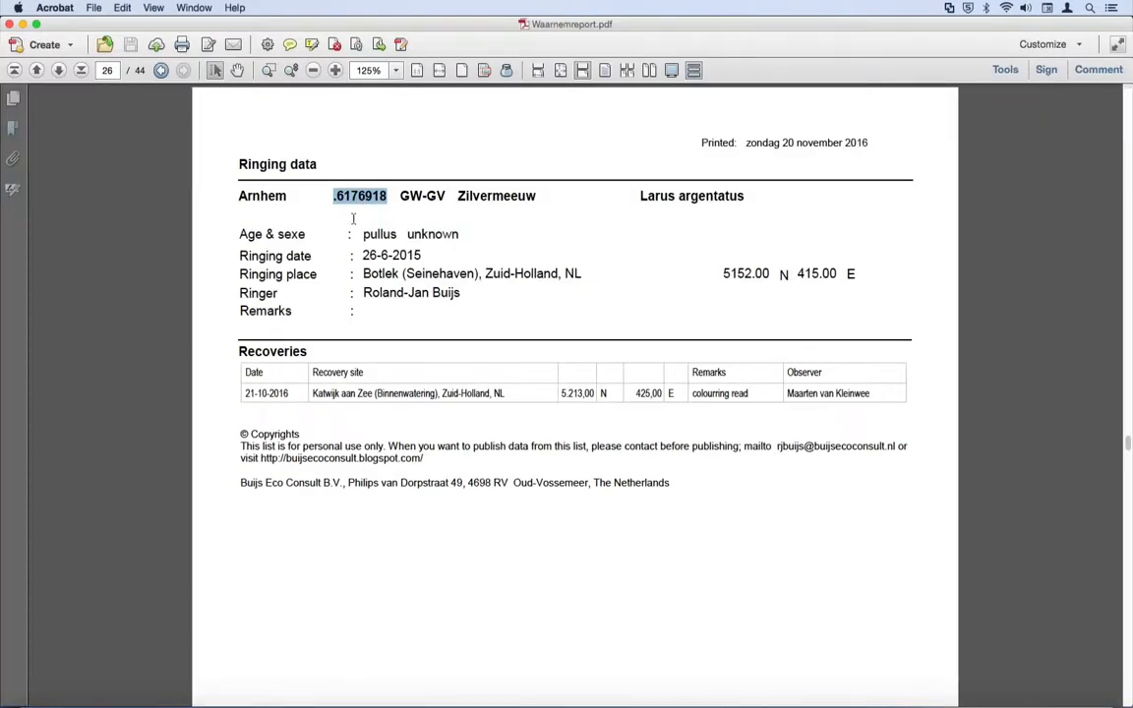
{"action": "left_click", "coordinate": [360, 247]}
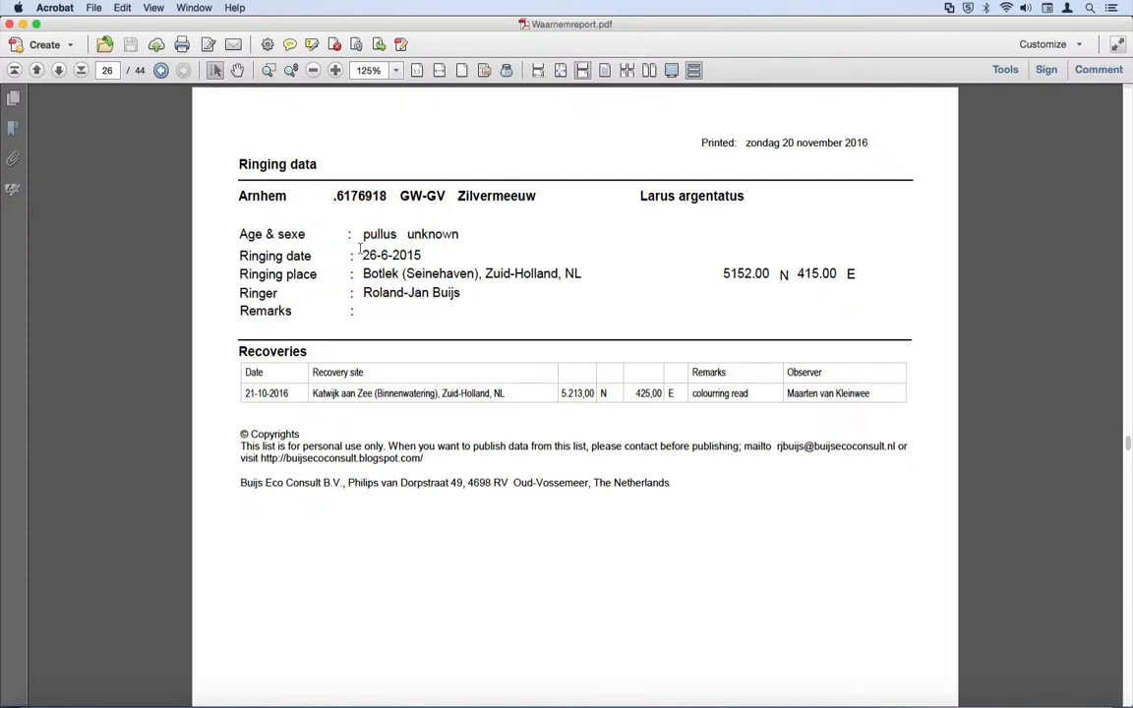
{"action": "key", "text": "super+Tab"}
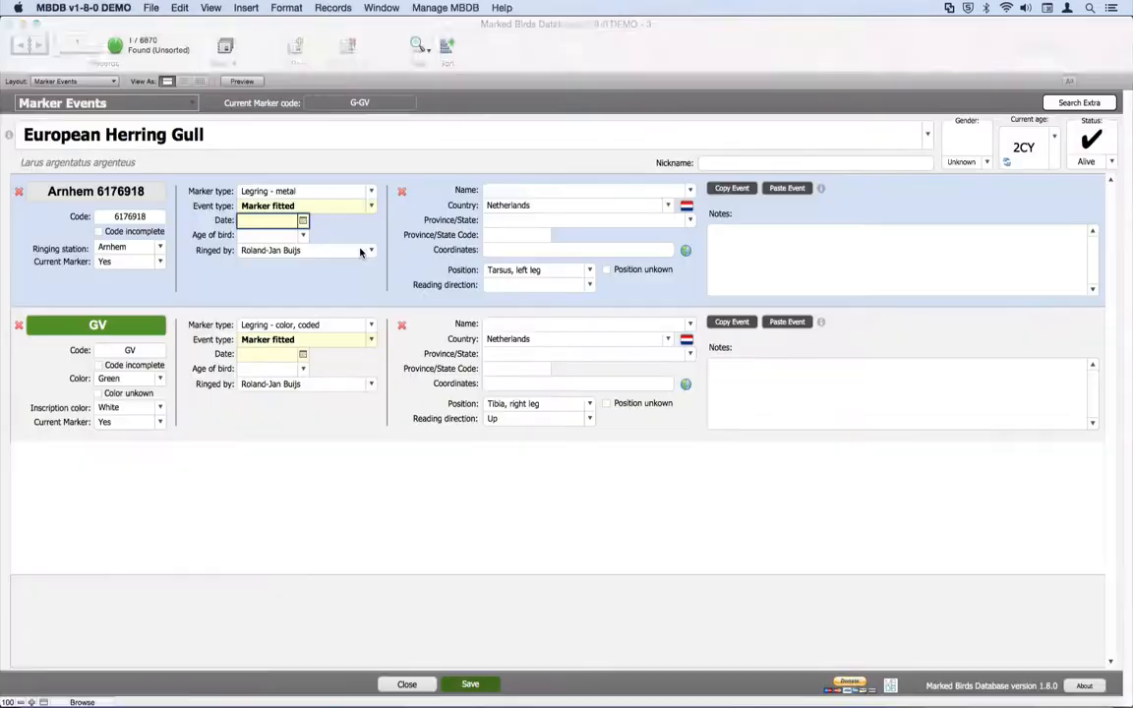
{"action": "type", "text": "26-6-15"}
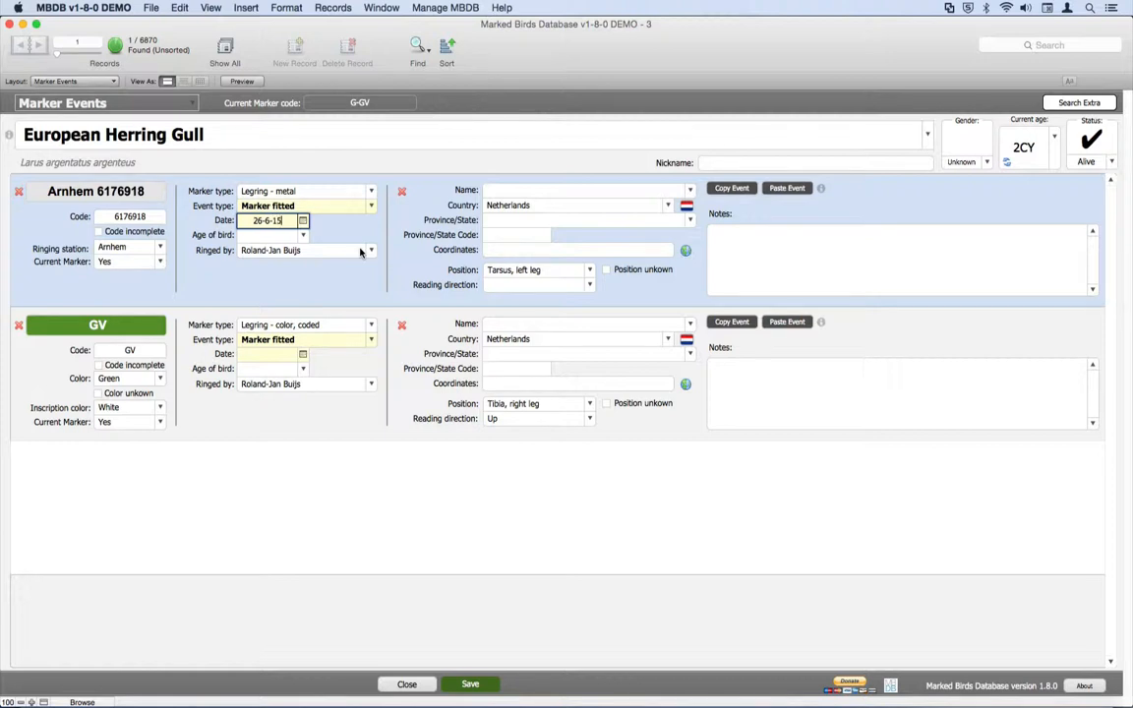
{"action": "key", "text": "Tab"}
{"action": "type", "text": "pullus"}
{"action": "key", "text": "Tab"}
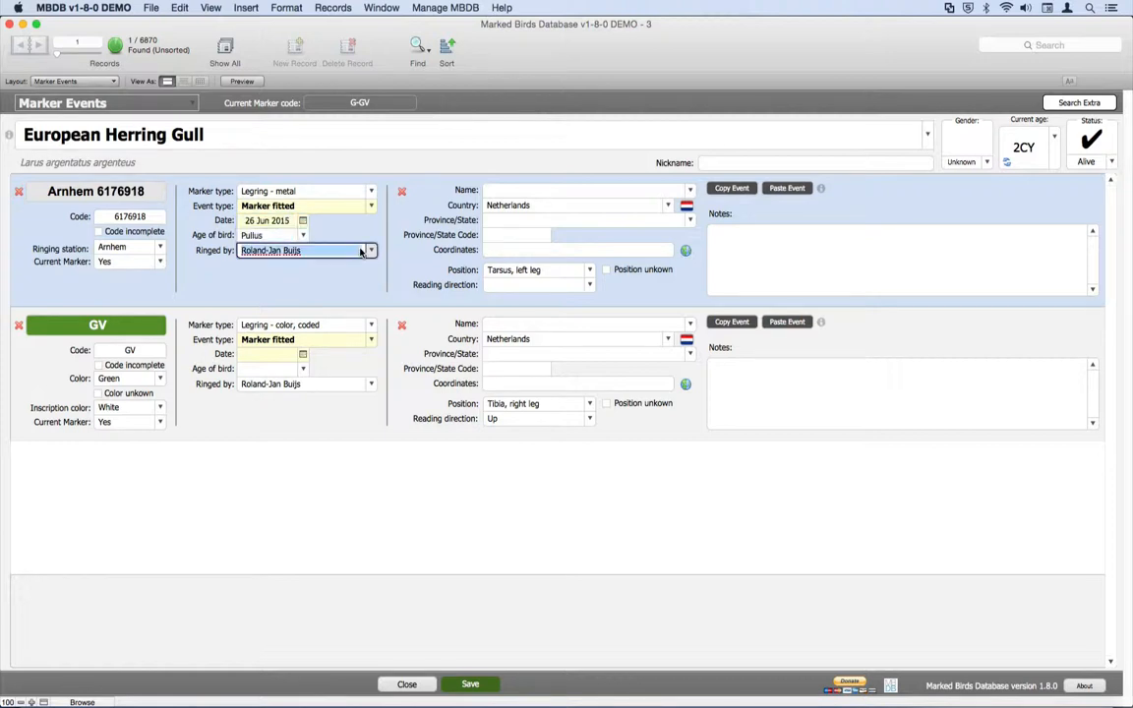
{"action": "key", "text": "Tab"}
Check the ringing place in the Acrobat report and set the Arnhem marker's location name in MBDB to Rotterdam - Botlek (Seinehaven)
{"action": "key", "text": "super+Tab"}
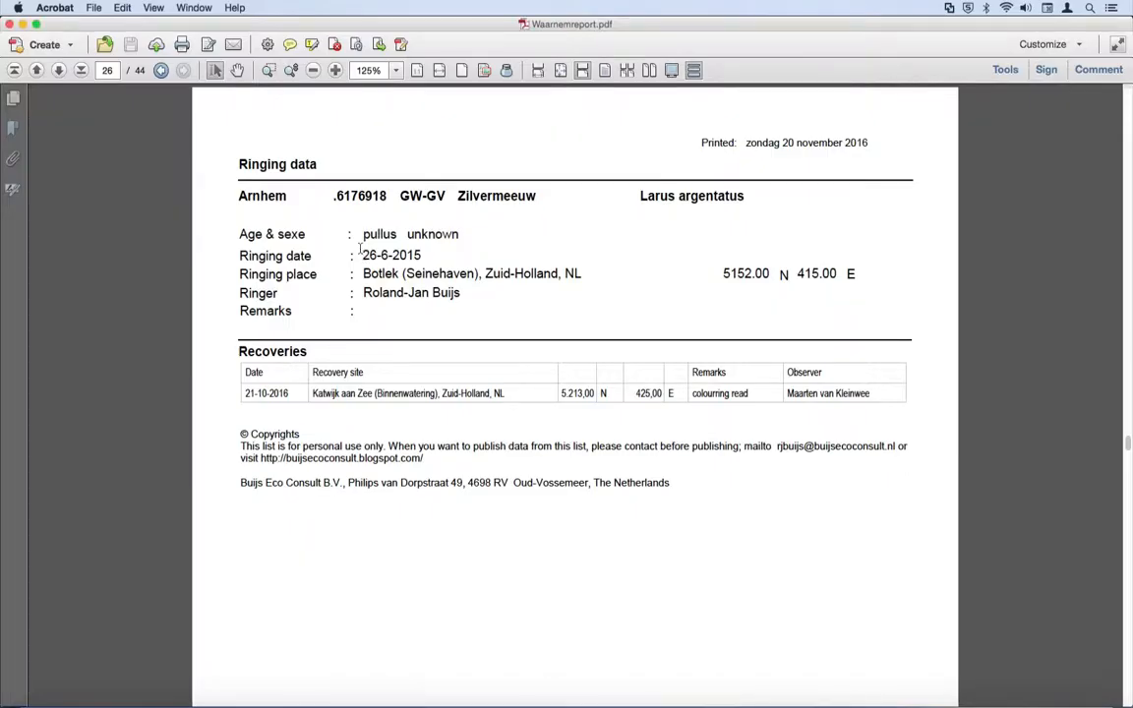
{"action": "key", "text": "super+Tab"}
{"action": "type", "text": "rott"}
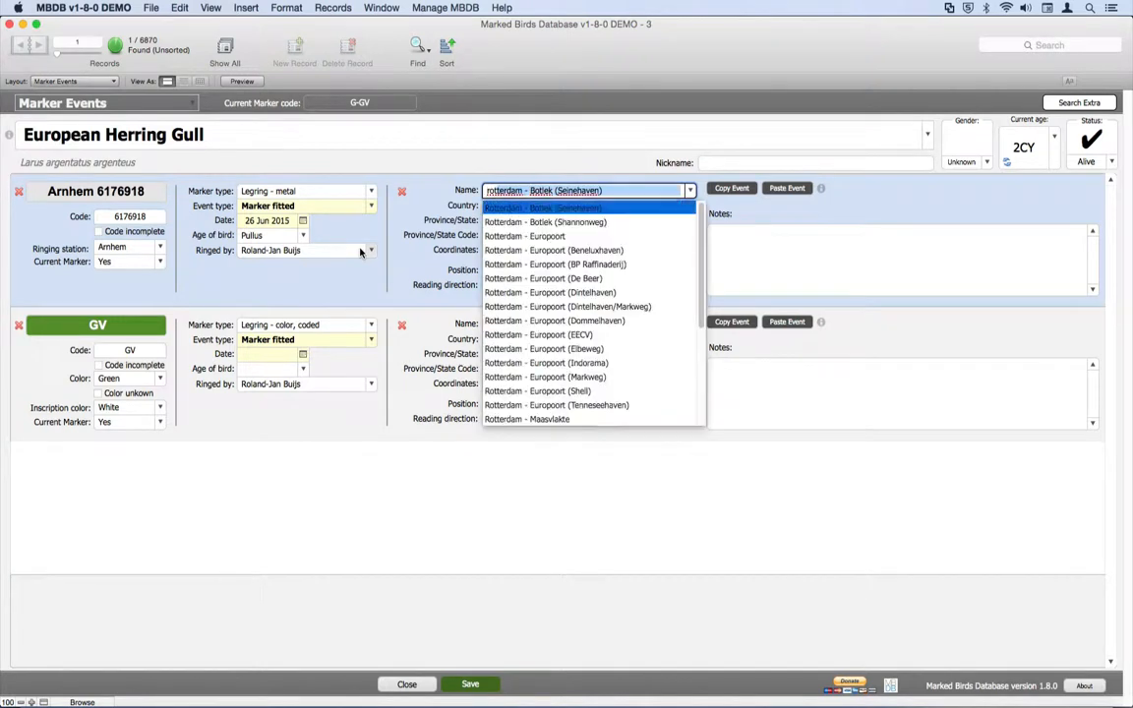
{"action": "key", "text": "Tab"}
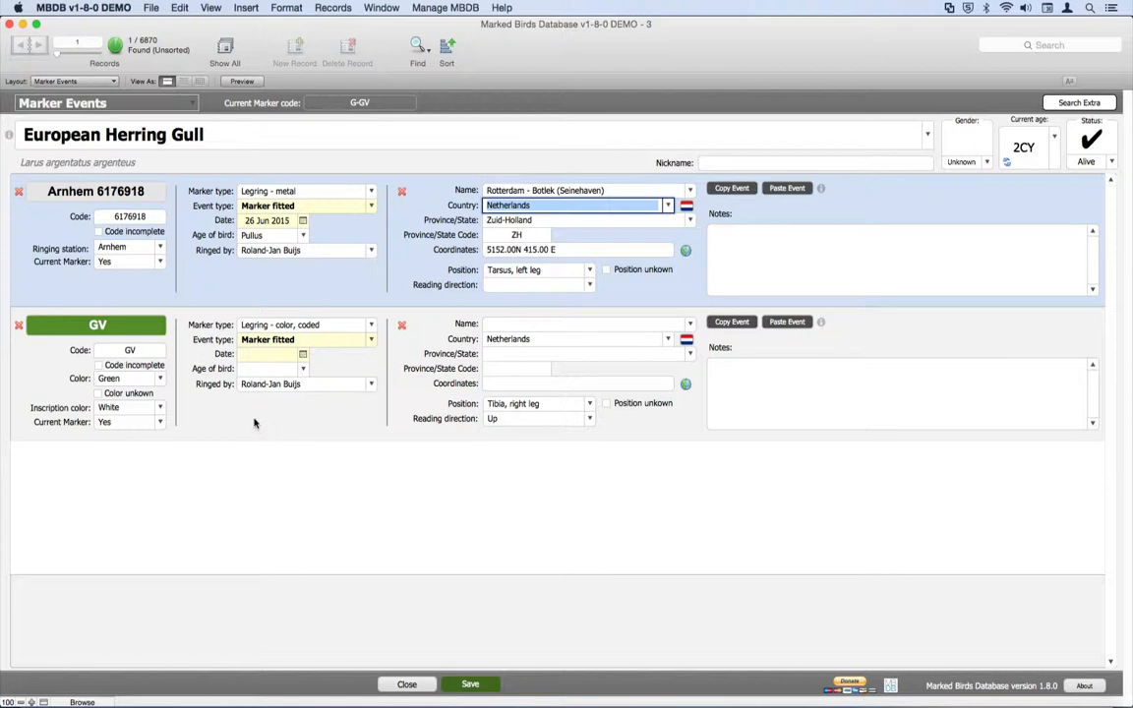
Copy the Arnhem marker's event data to the GV marker, and save with automatic updating of the bird age for all observations
{"action": "left_click", "coordinate": [721, 190]}
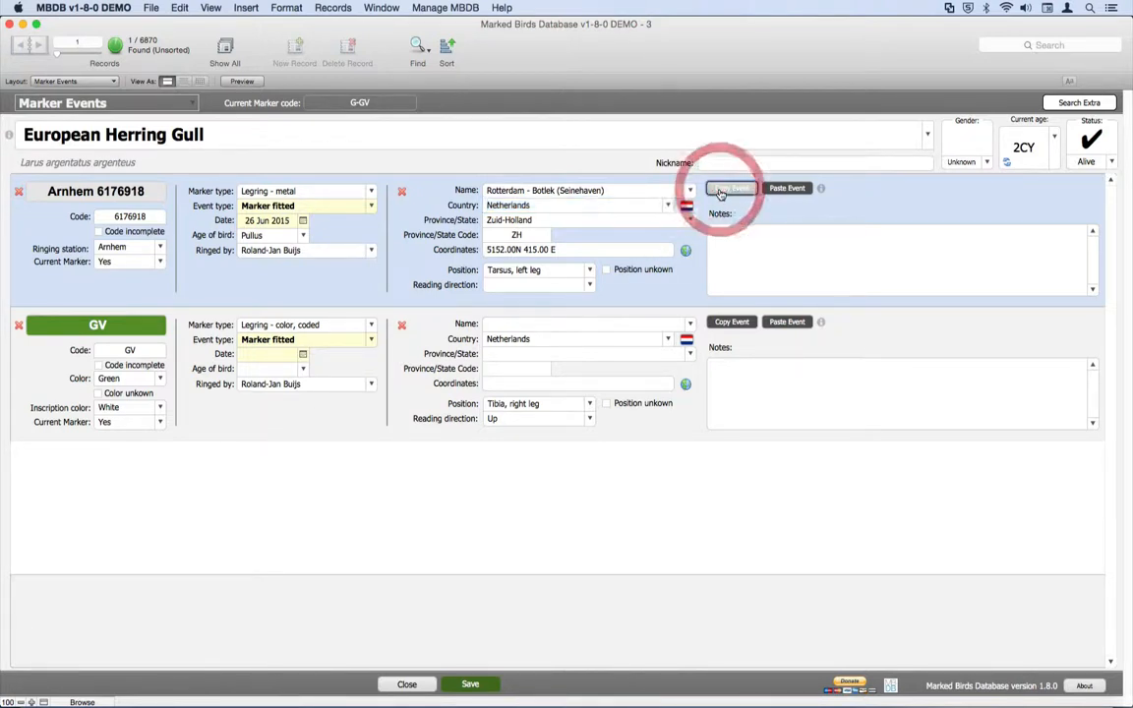
{"action": "left_click", "coordinate": [787, 321]}
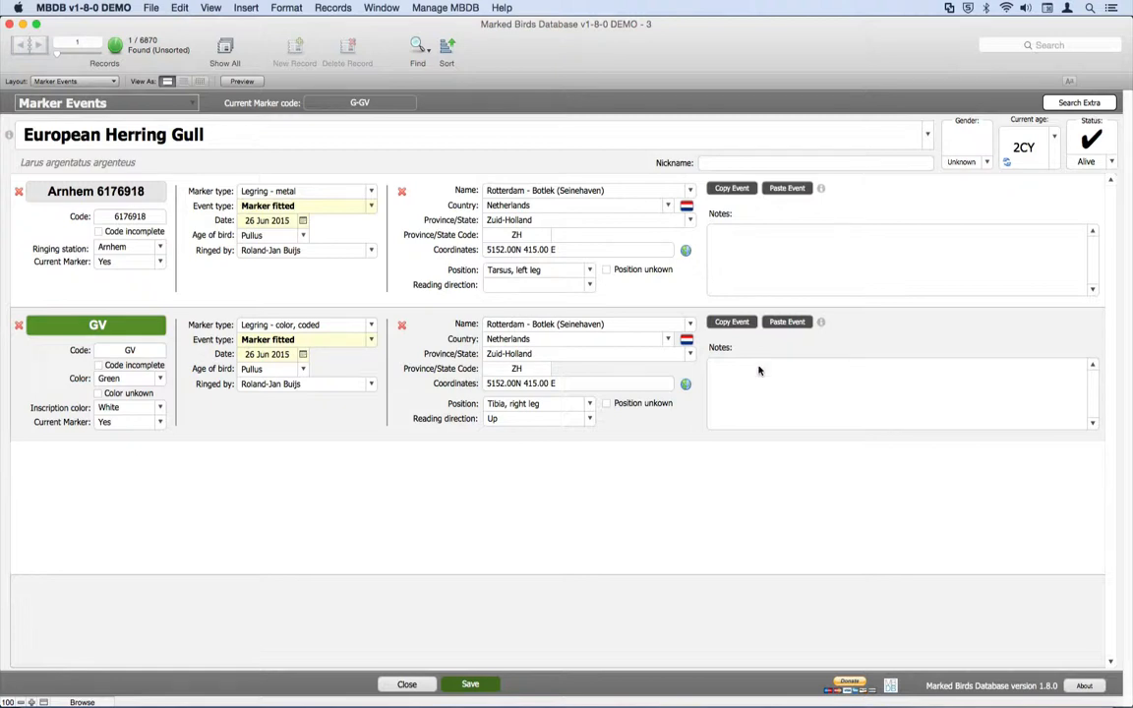
{"action": "left_click", "coordinate": [470, 683]}
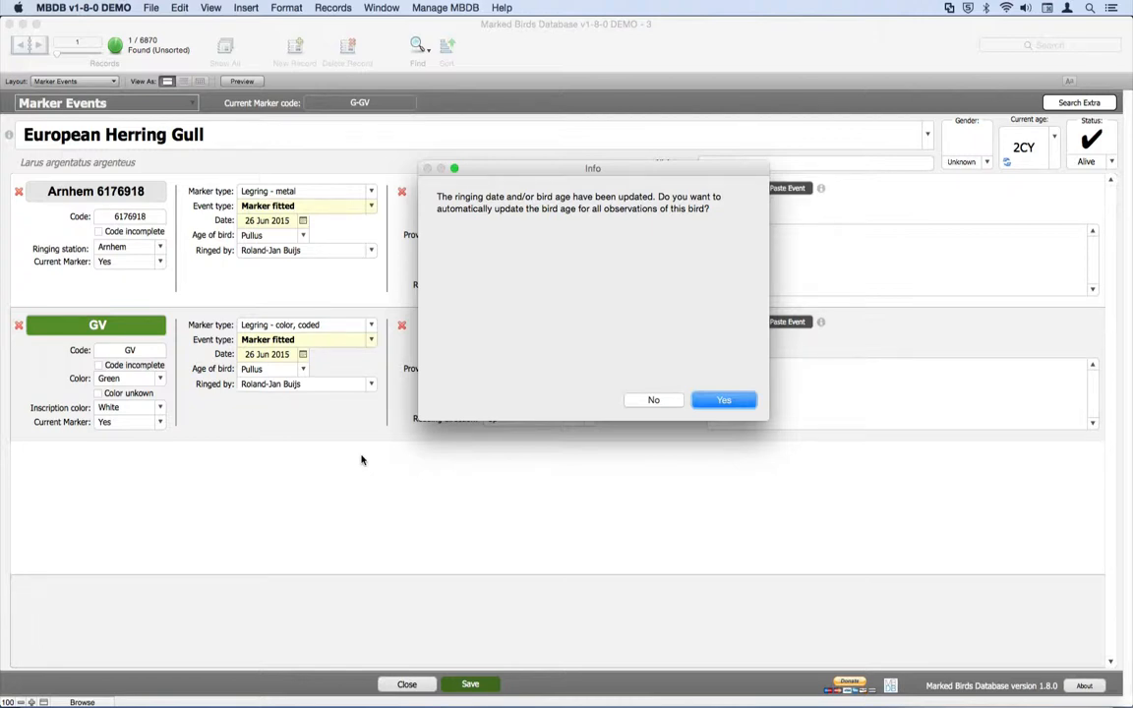
{"action": "left_click", "coordinate": [701, 399]}
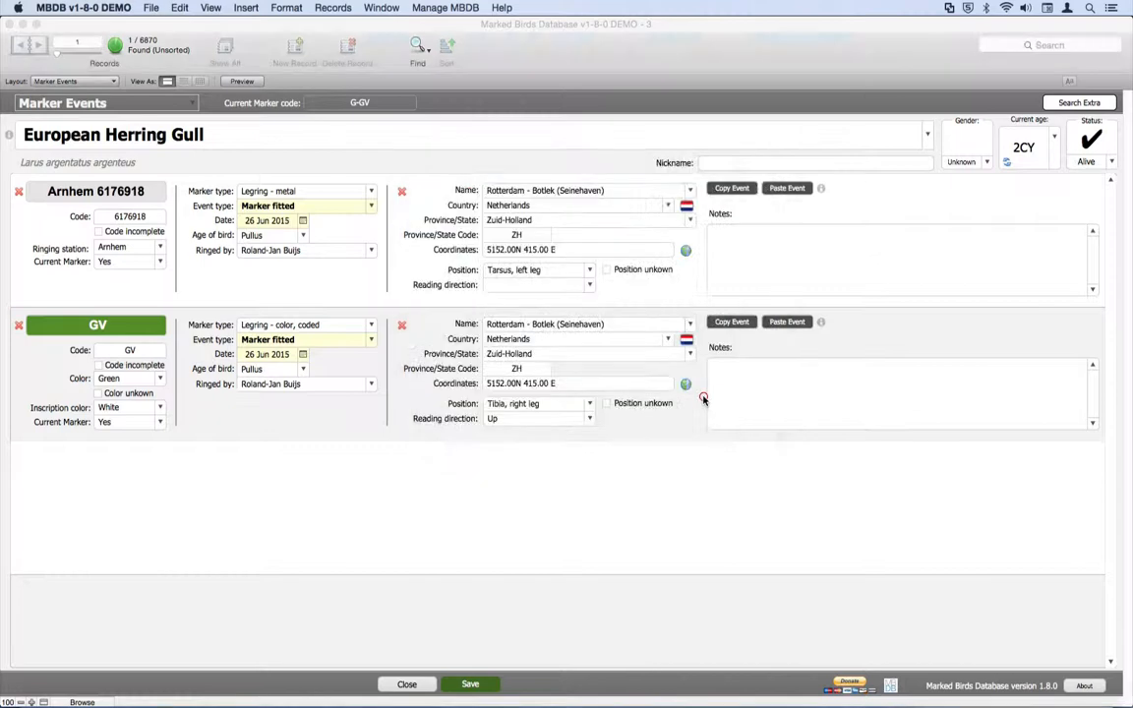
{"action": "left_click", "coordinate": [649, 399]}
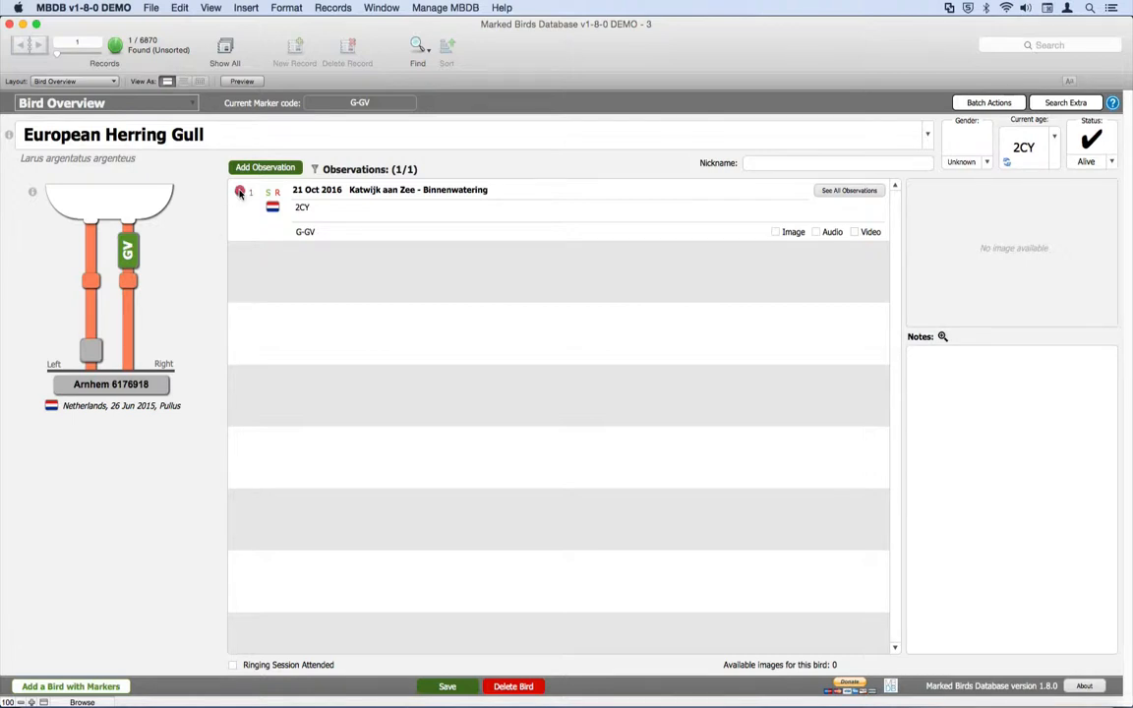
Mark the life history as received for the 21 Oct 2016 observation, checking the Reporting section of its observation details before and after
{"action": "left_click", "coordinate": [219, 169]}
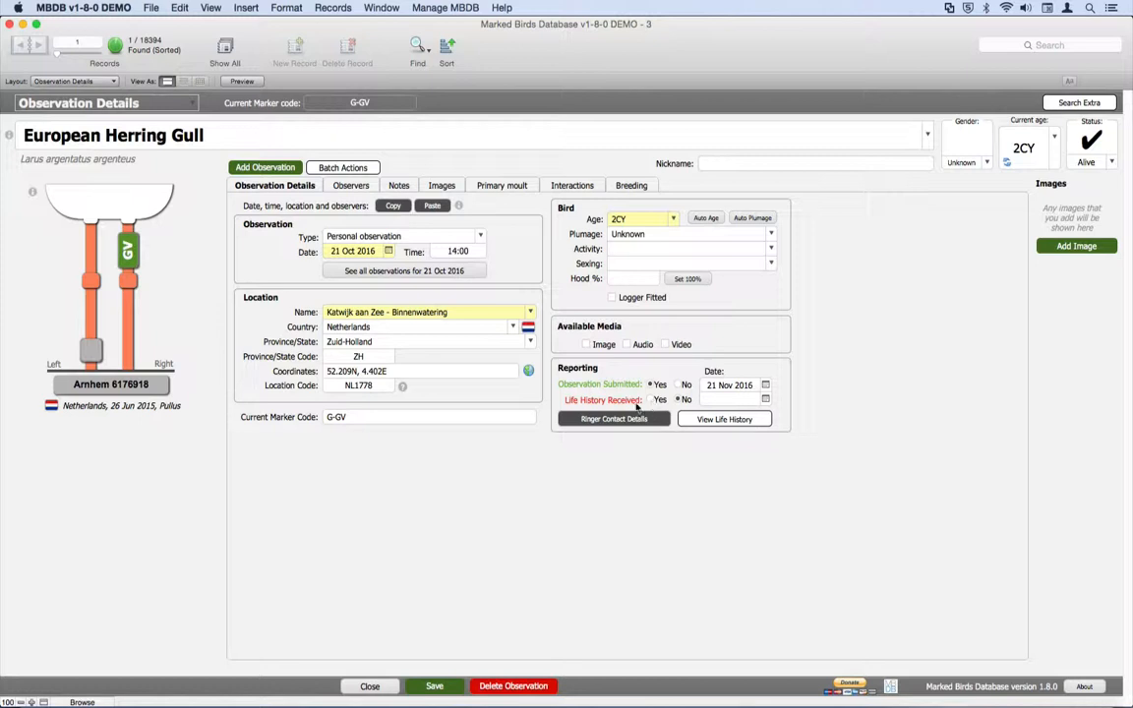
{"action": "left_click", "coordinate": [370, 686]}
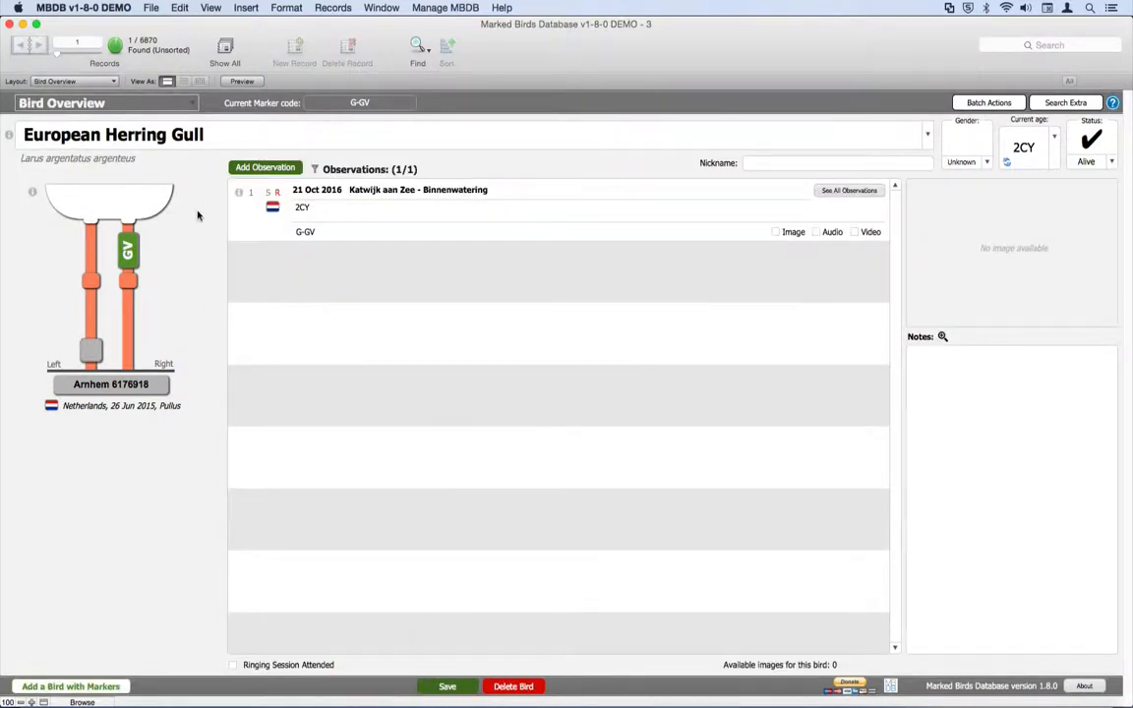
{"action": "left_click", "coordinate": [278, 193]}
{"action": "left_click", "coordinate": [239, 193]}
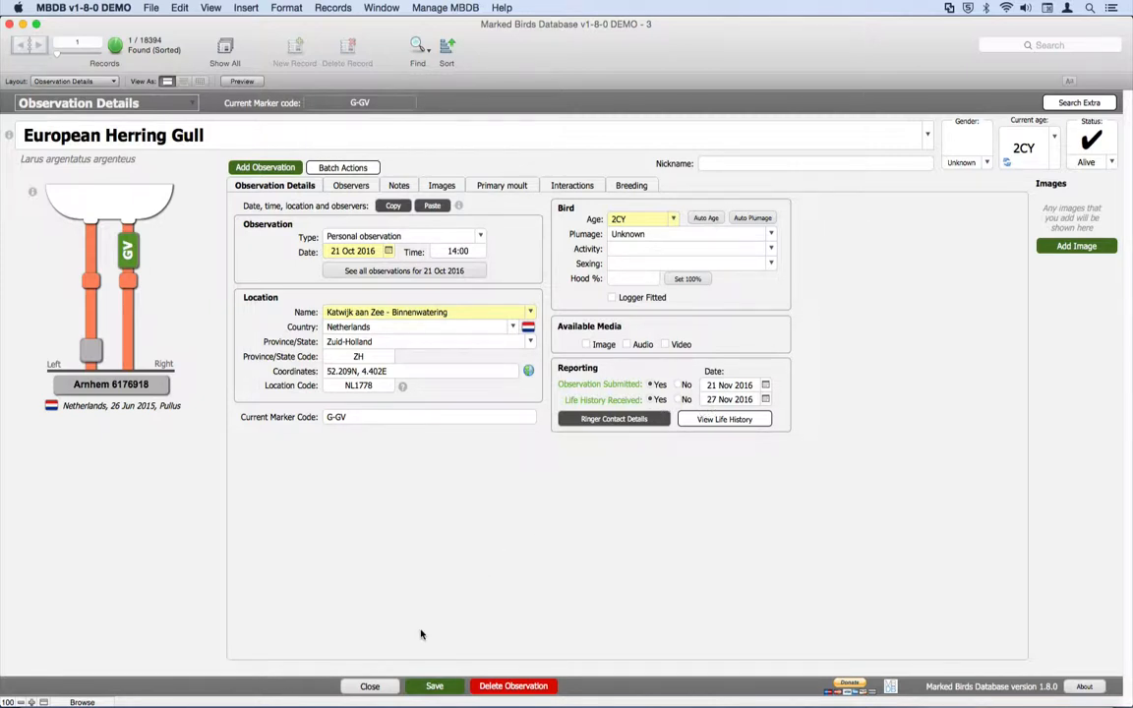
{"action": "left_click", "coordinate": [372, 685]}
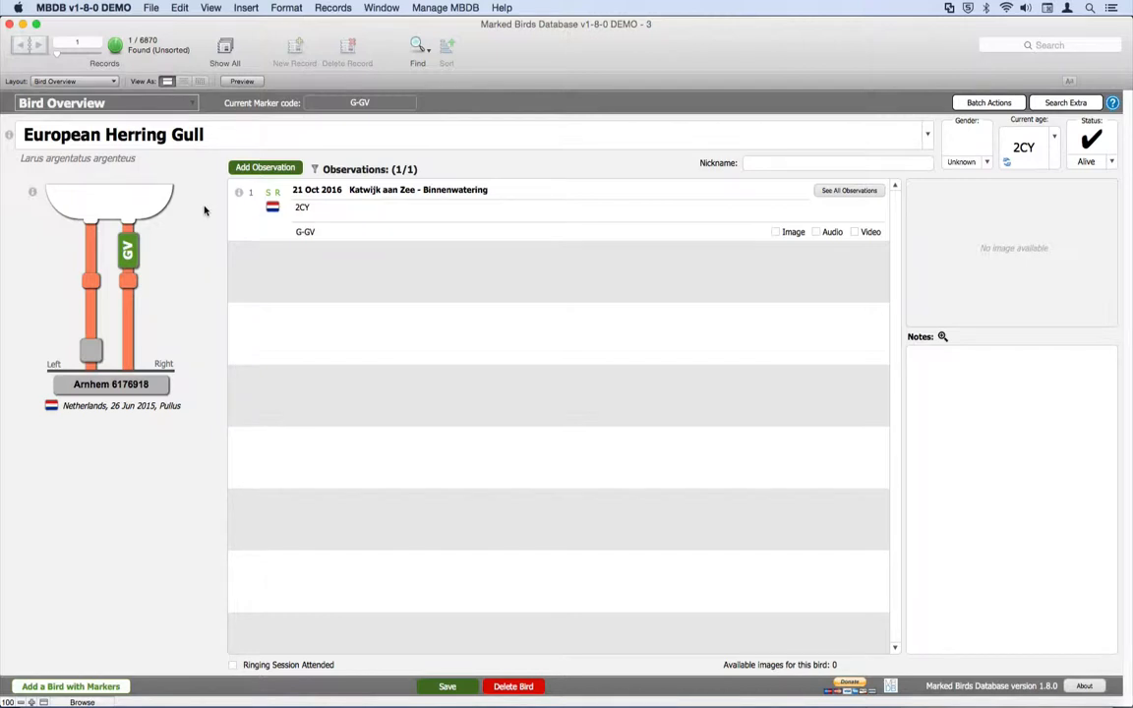
Copy the ringing data and recovery record from the Acrobat report into the Life History text of G-GV in MBDB, save and close it
{"action": "left_click", "coordinate": [186, 103]}
{"action": "left_click", "coordinate": [182, 124]}
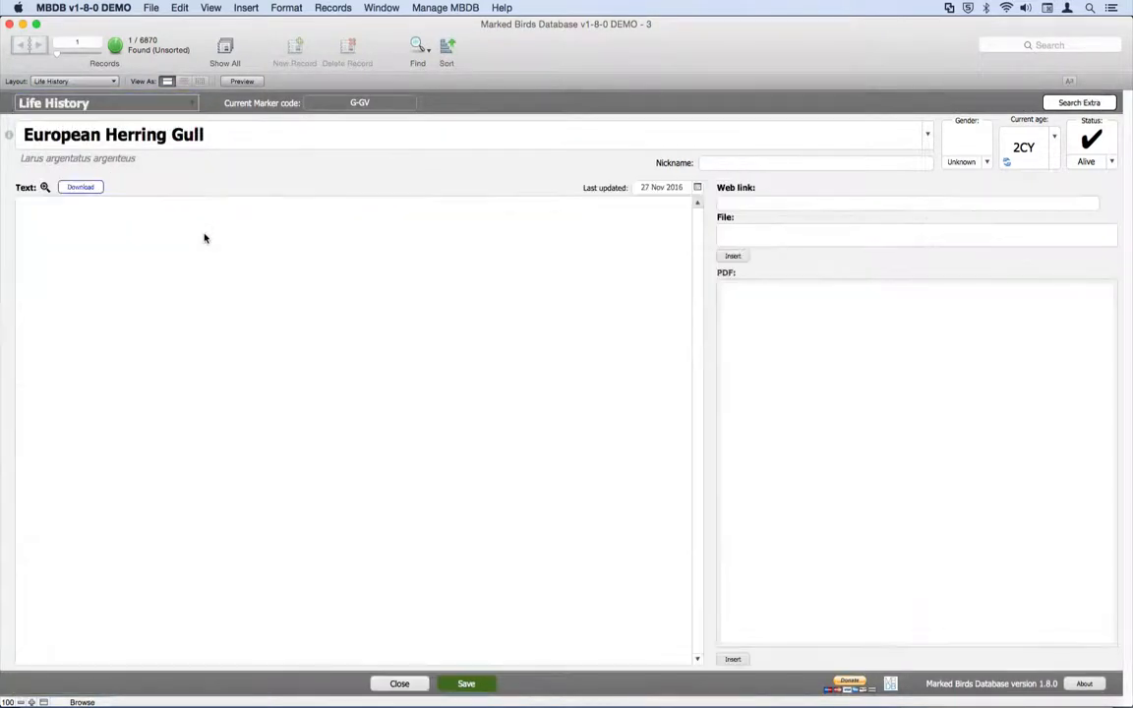
{"action": "key", "text": "super+Tab"}
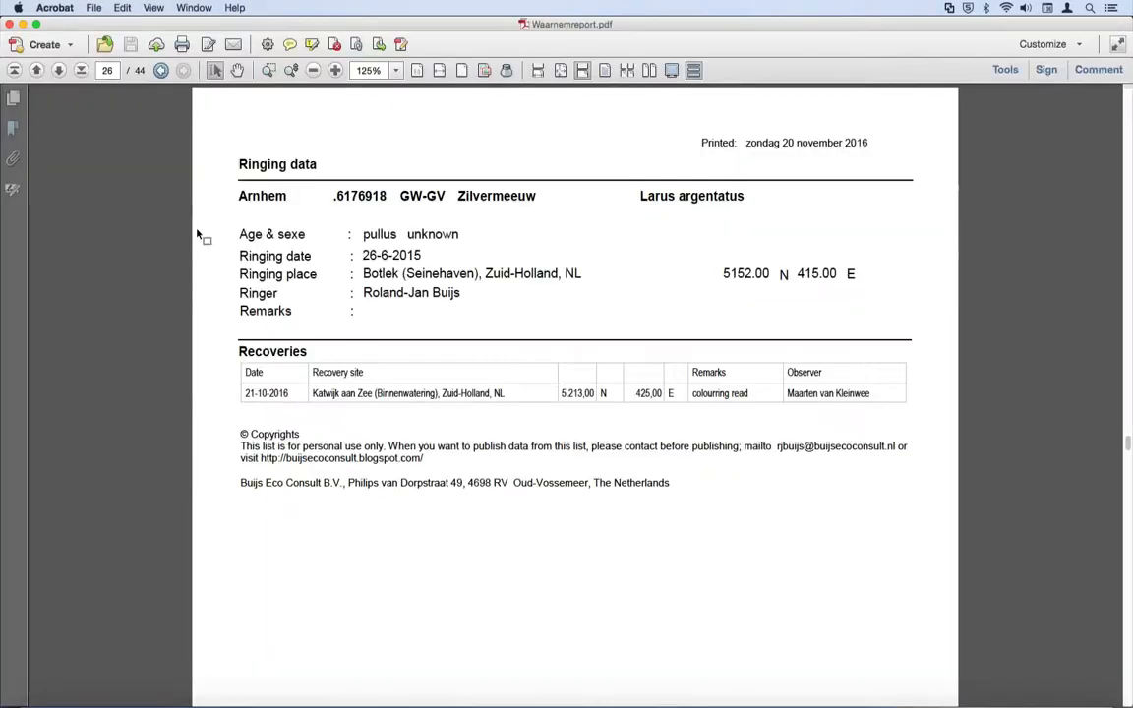
{"action": "left_click_drag", "start_coordinate": [240, 196], "coordinate": [361, 242]}
{"action": "left_click_drag", "start_coordinate": [810, 390], "coordinate": [866, 396]}
{"action": "key", "text": "super+c"}
{"action": "key", "text": "super+Tab"}
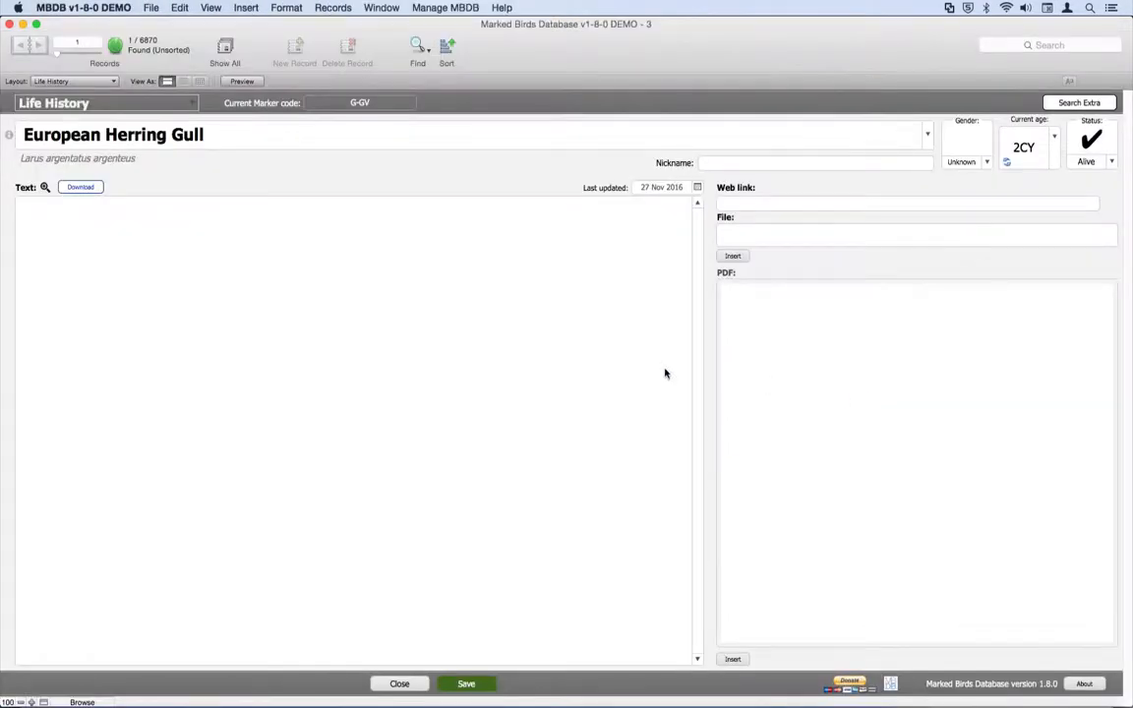
{"action": "left_click", "coordinate": [375, 317]}
{"action": "key", "text": "super+v"}
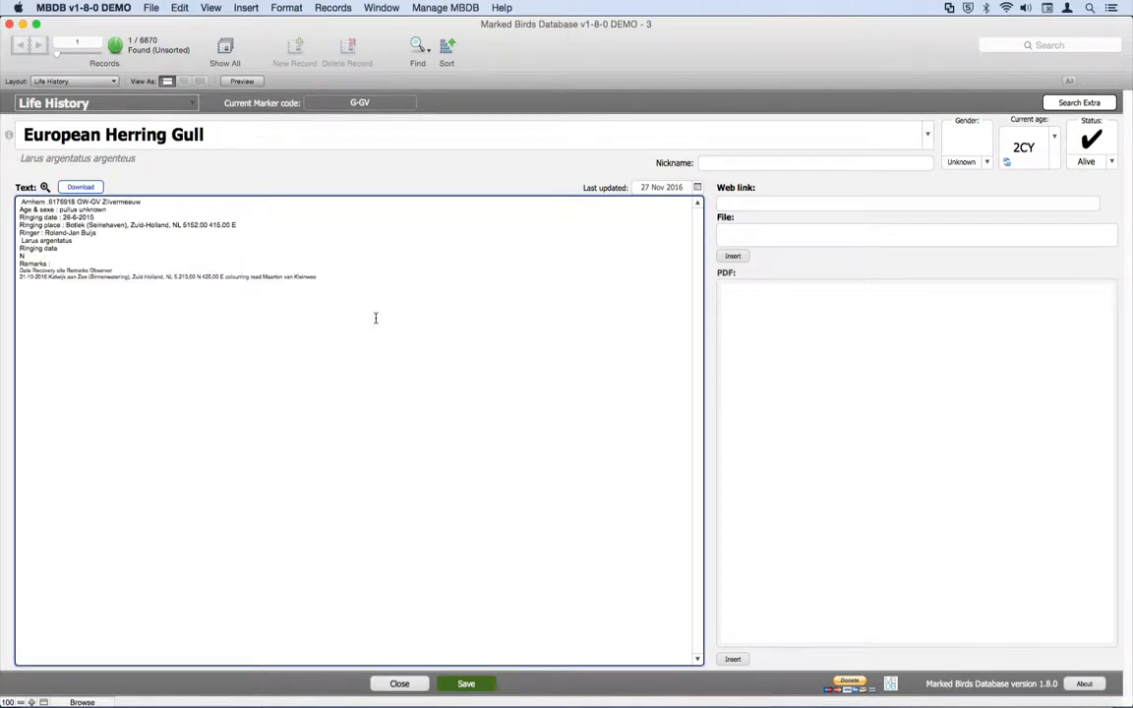
{"action": "left_click", "coordinate": [466, 683]}
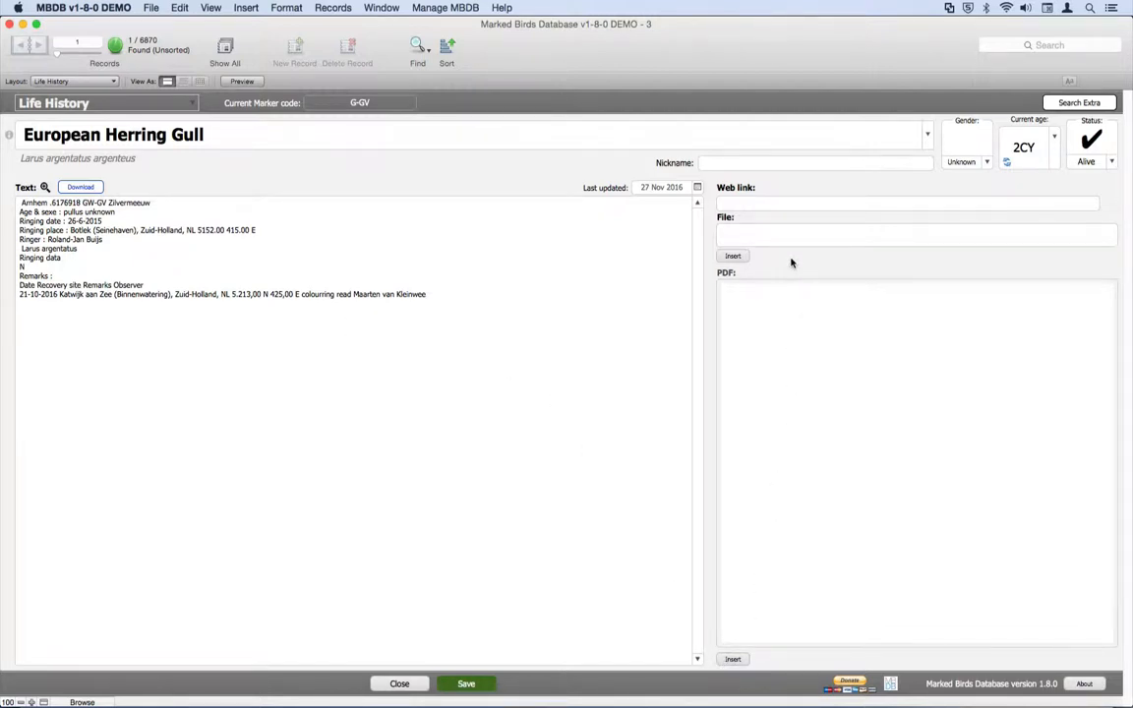
{"action": "left_click", "coordinate": [398, 684]}
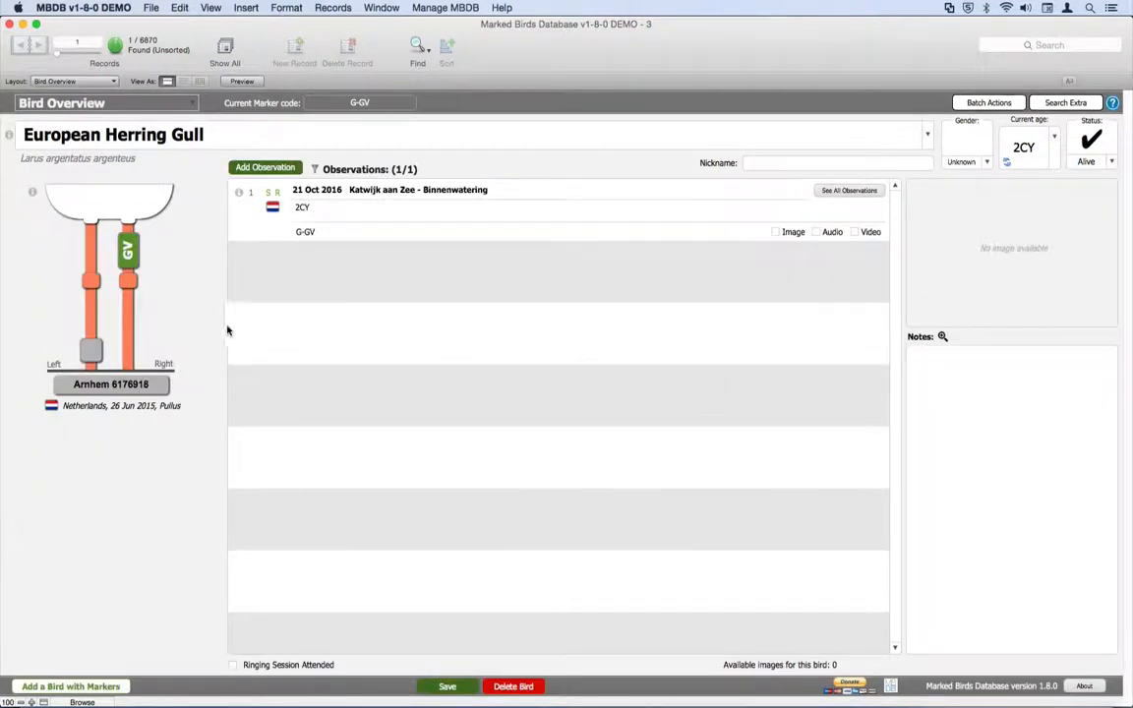